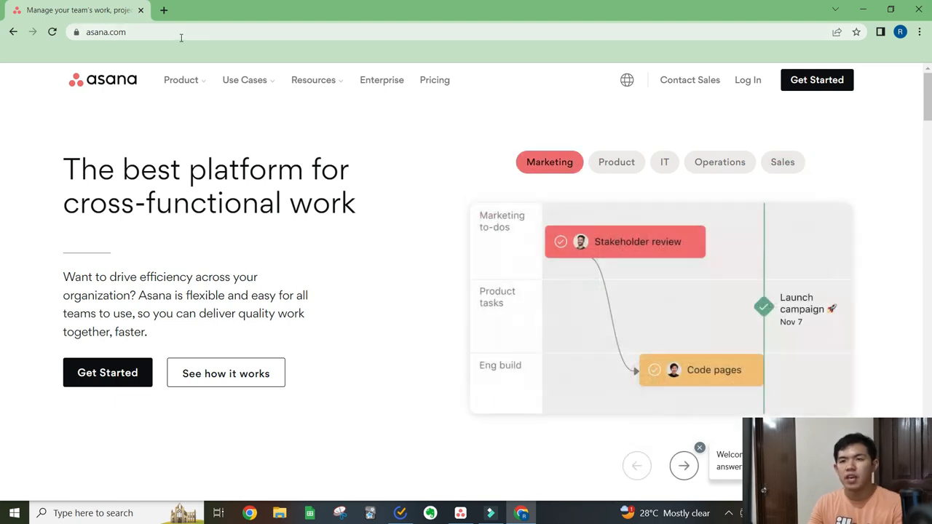
- Start creating an Asana account and sign up with the existing Google account
left_click(828, 82)
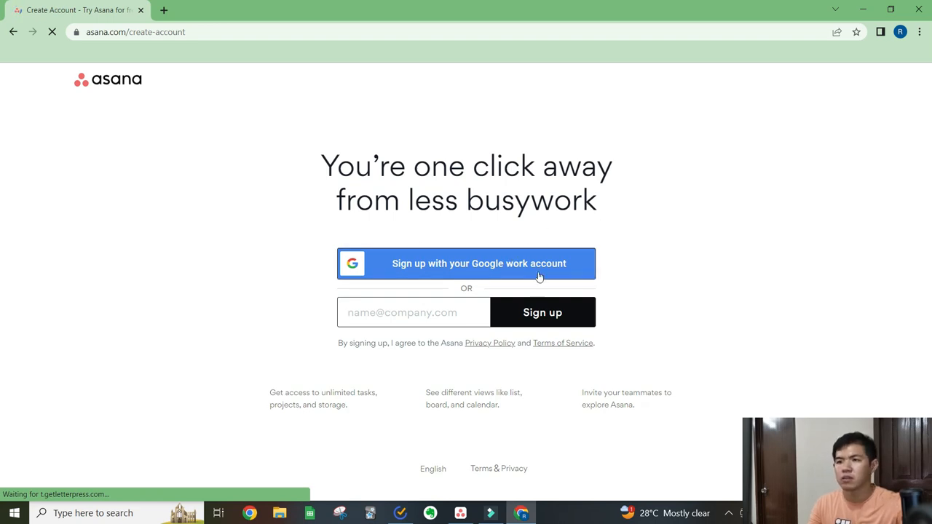
left_click(455, 307)
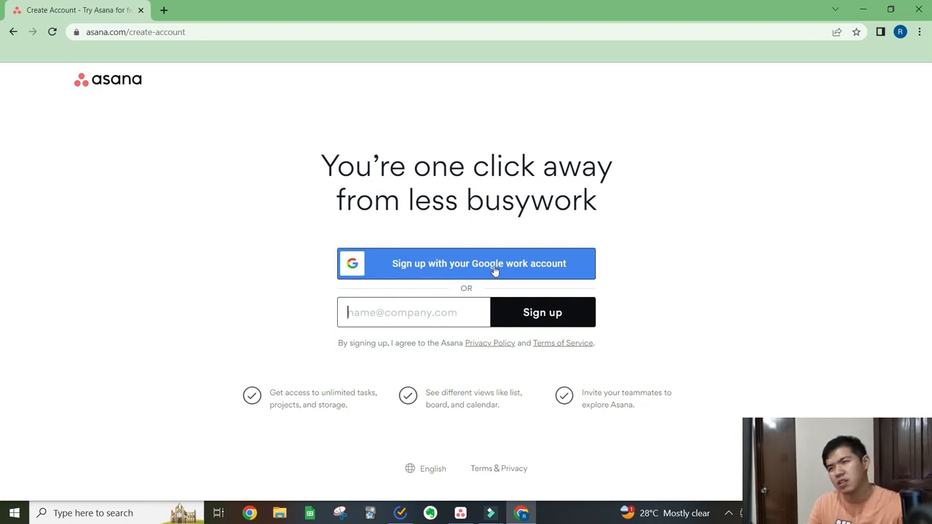
left_click(437, 268)
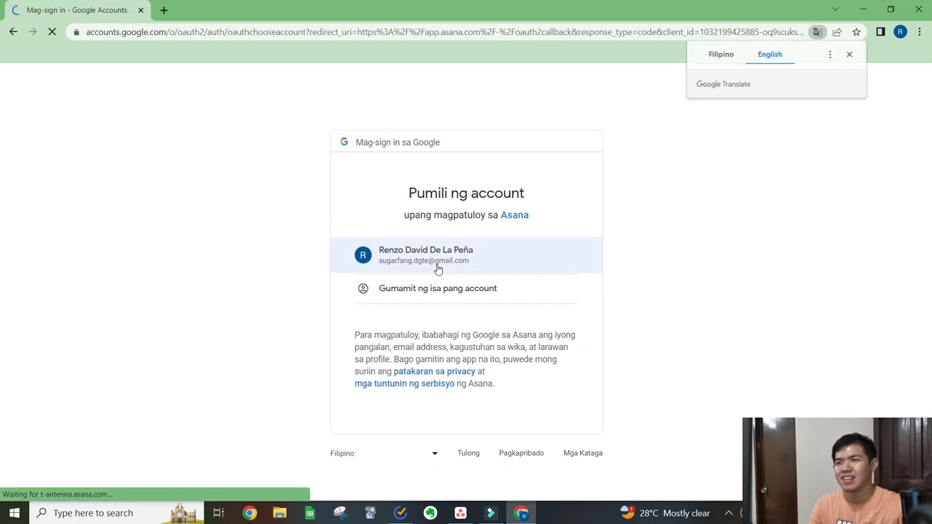
left_click(851, 55)
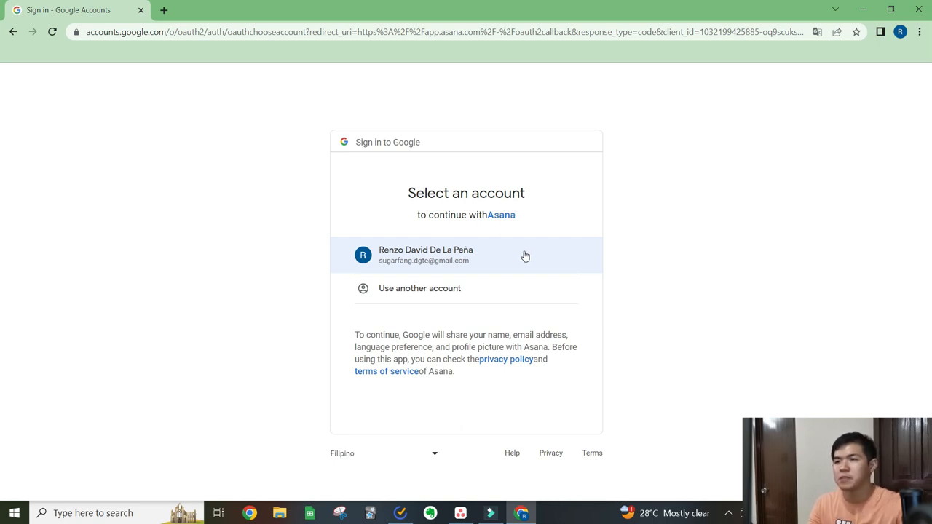
left_click(525, 259)
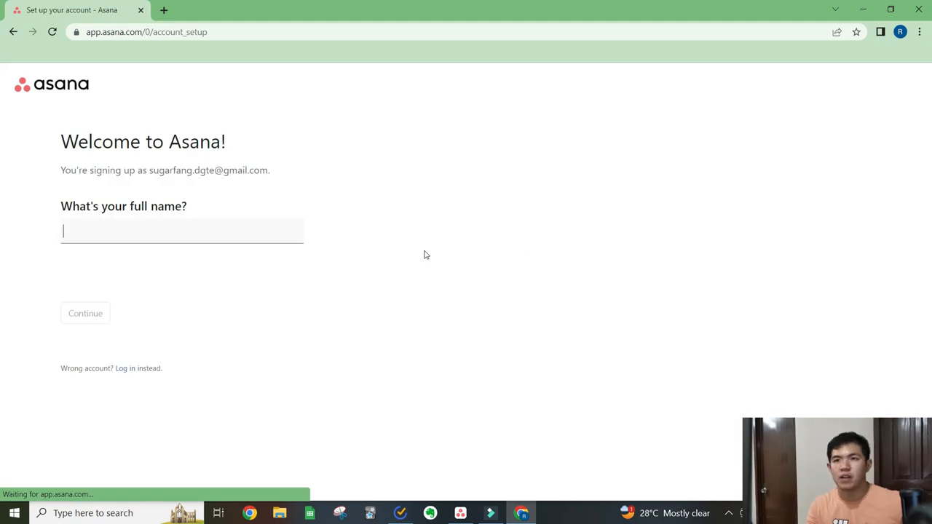
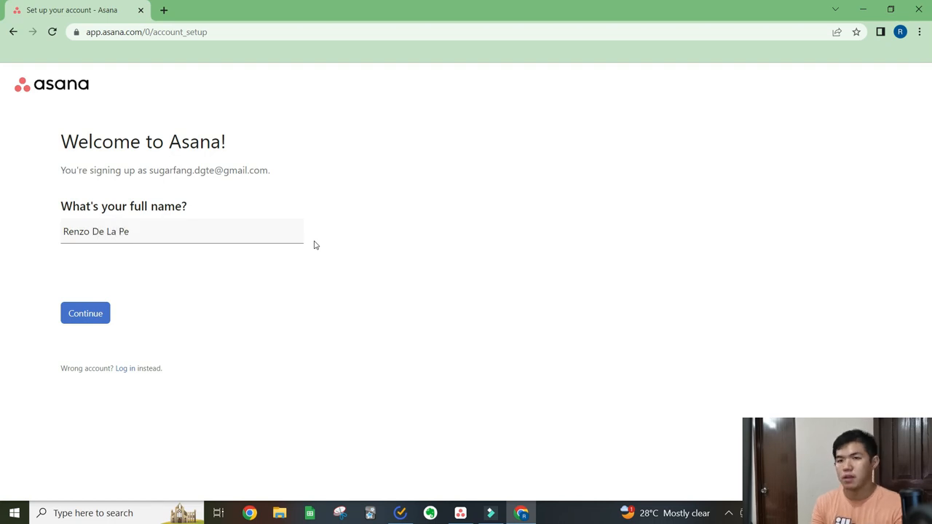
- Enter the account holder's full name and continue the account setup
left_click(92, 314)
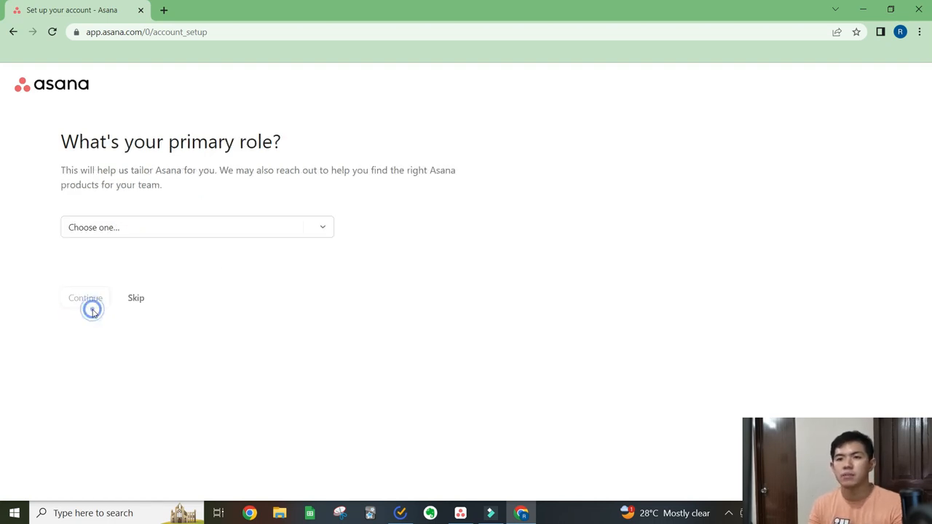
- Set the primary role to Student and continue
left_click(180, 232)
left_click(172, 386)
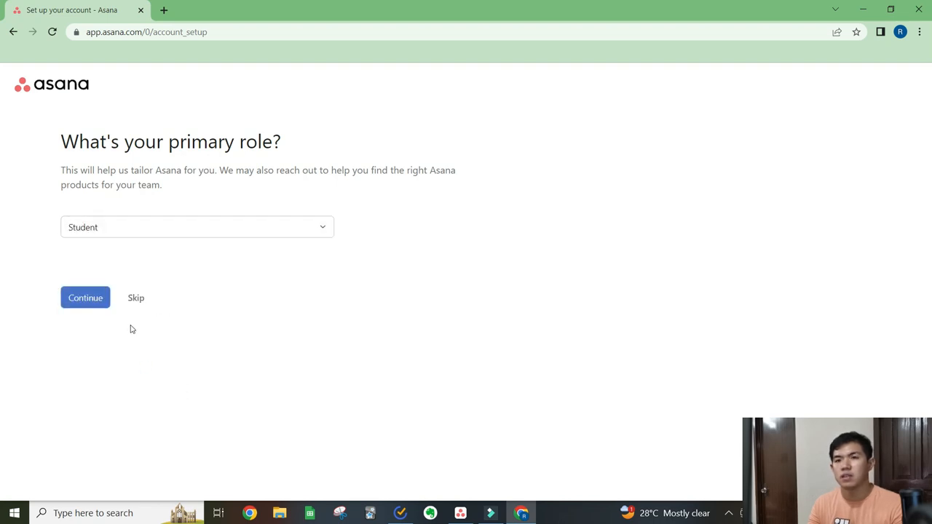
left_click(93, 306)
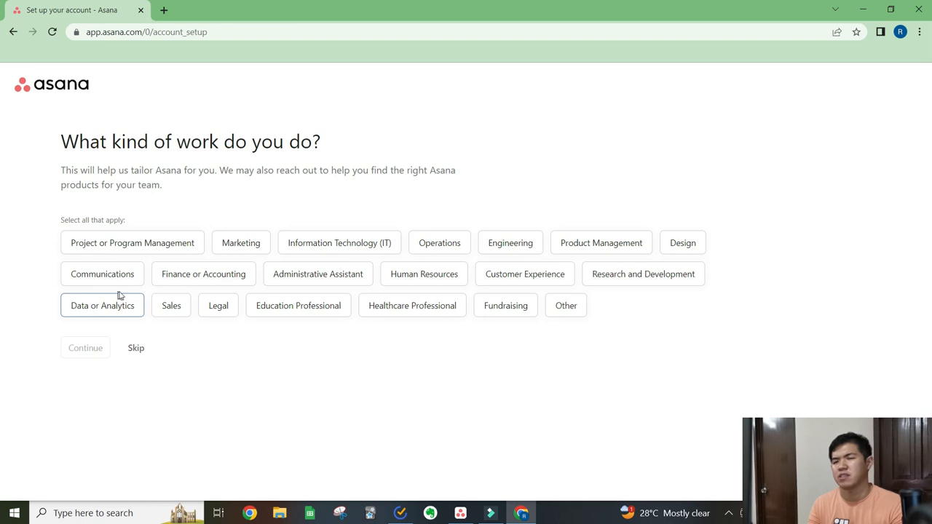
- Choose Marketing as the kind of work and accept Project and process management as the main objective
left_click(253, 251)
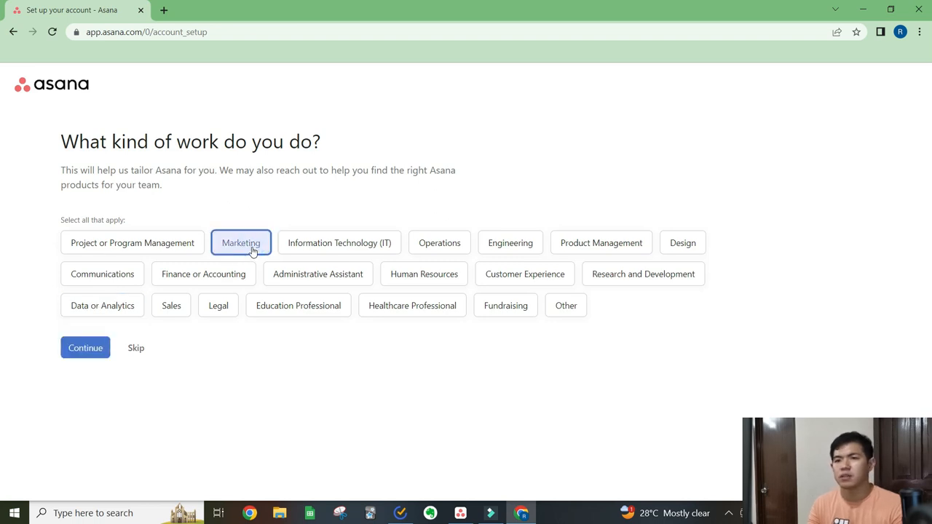
left_click(102, 348)
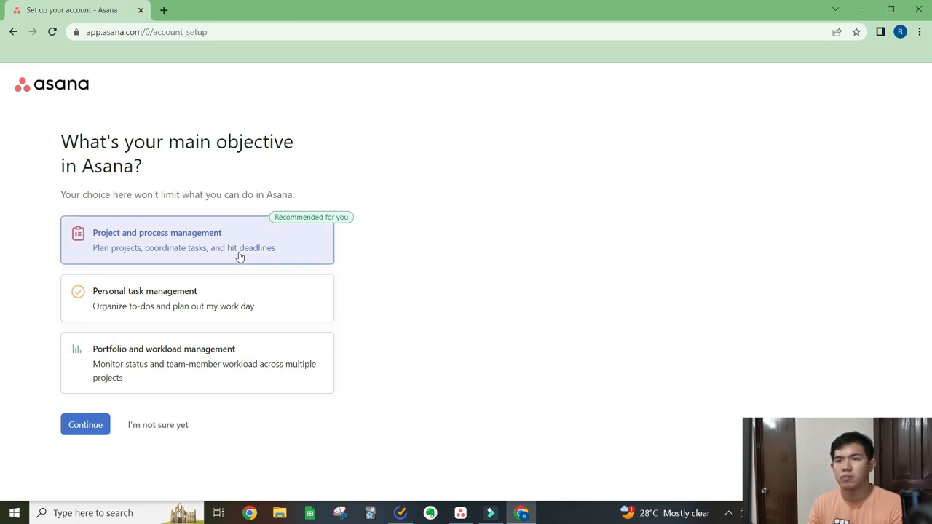
left_click(102, 430)
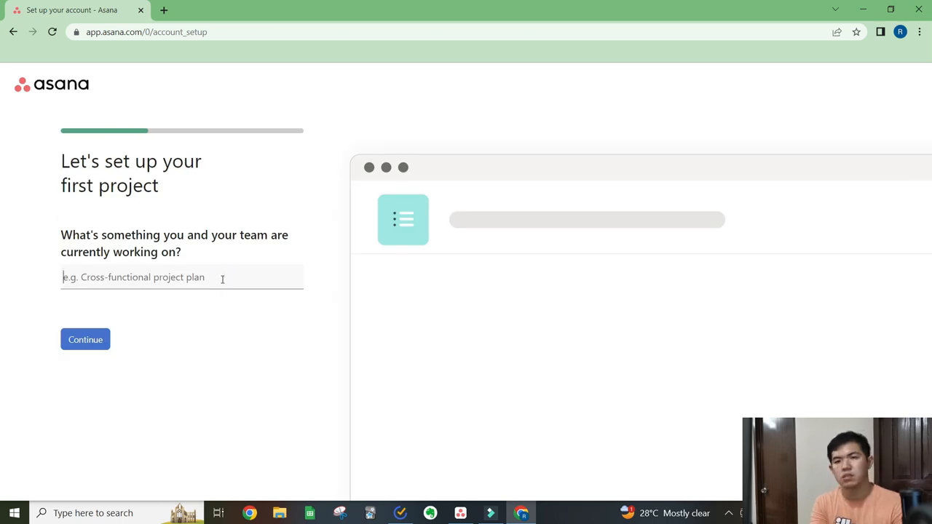
- Name the first project "test project" and give it a first task called "outline"
type("test project")
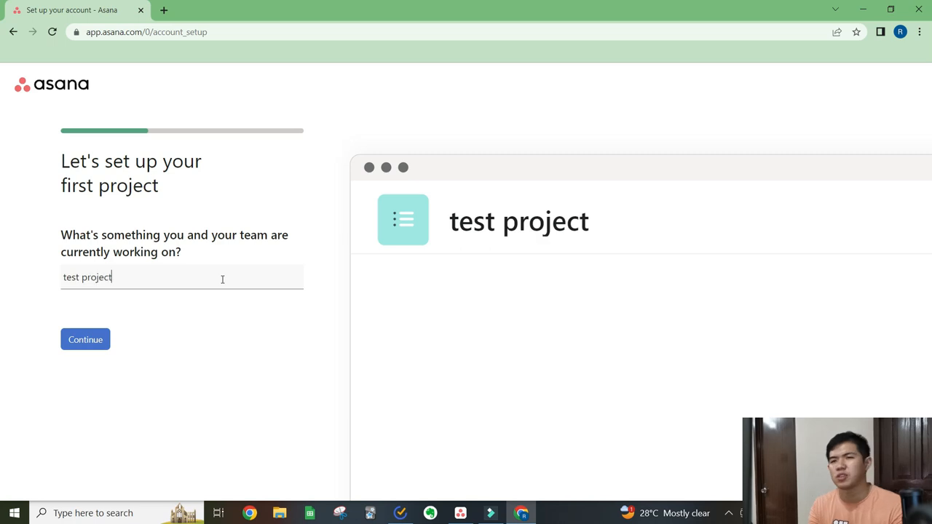
left_click(88, 348)
left_click(224, 237)
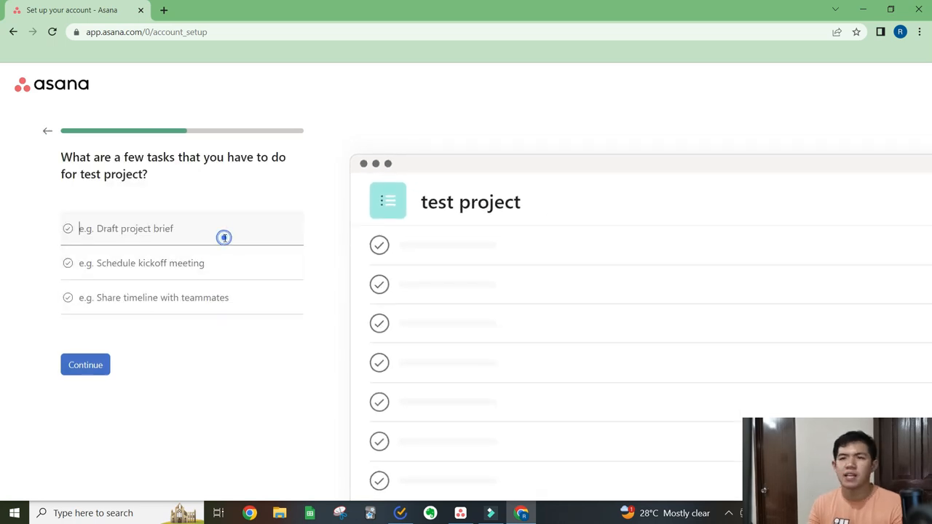
type("outline")
left_click(102, 362)
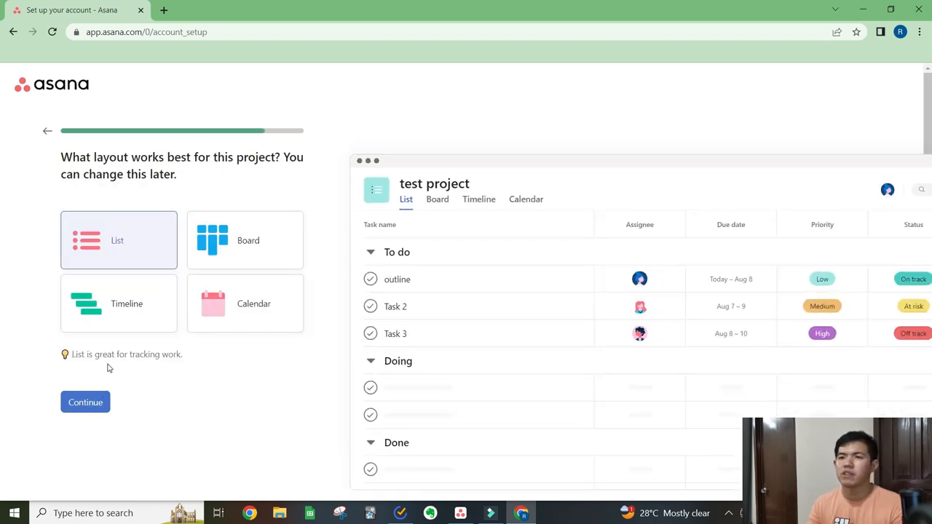
- Keep the List layout and finish the setup without inviting teammates or getting the apps, dismissing the trial notice
left_click(105, 405)
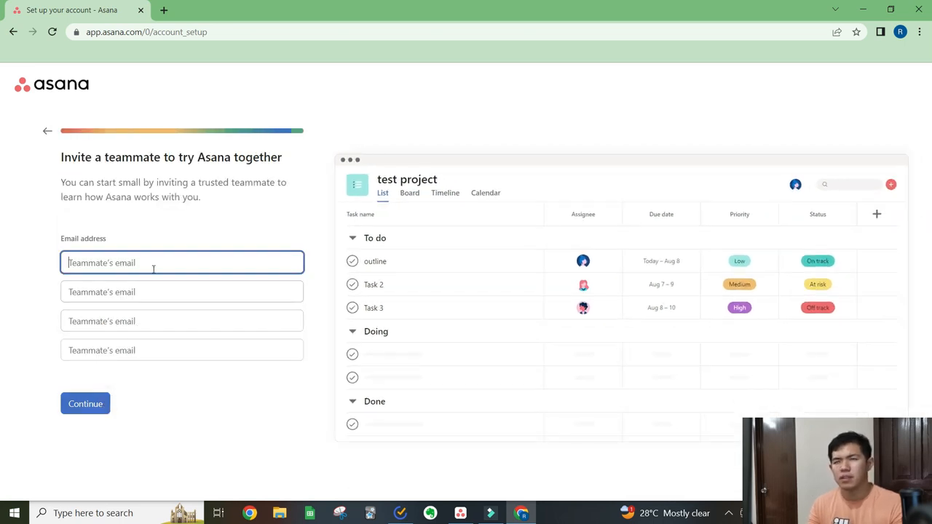
left_click(104, 412)
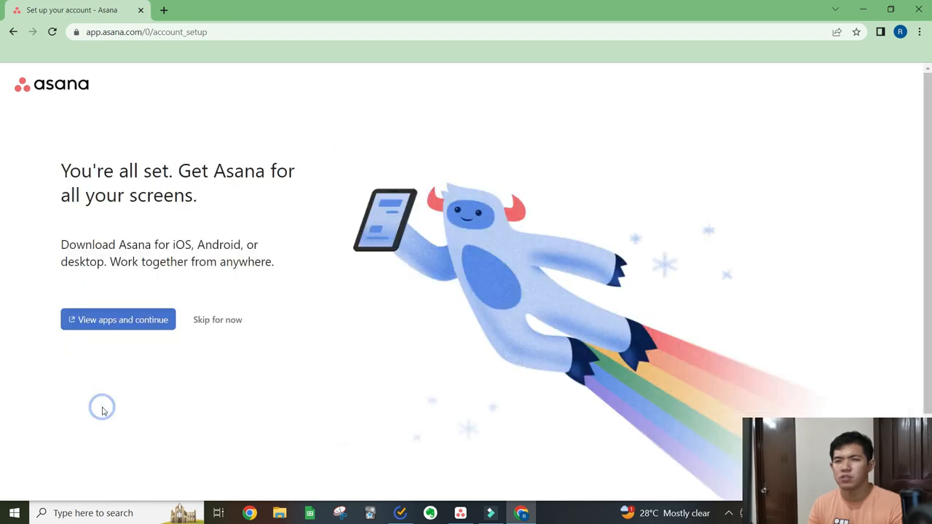
left_click(223, 324)
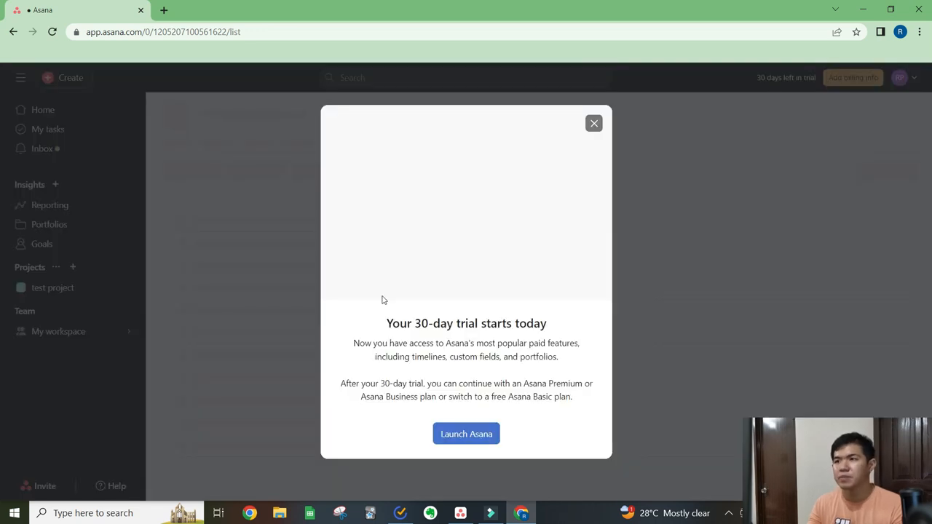
left_click(594, 123)
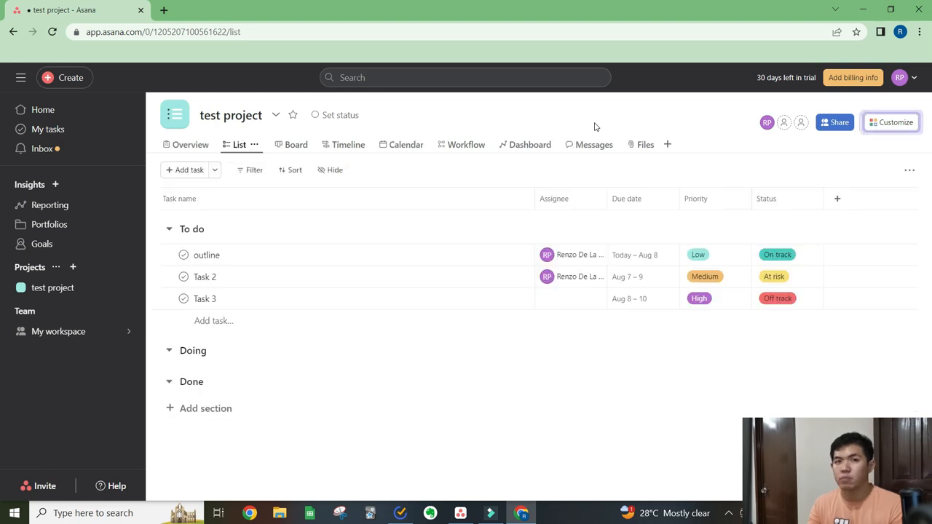
- Look over the workspace and account options of the signed-in profile
left_click(915, 82)
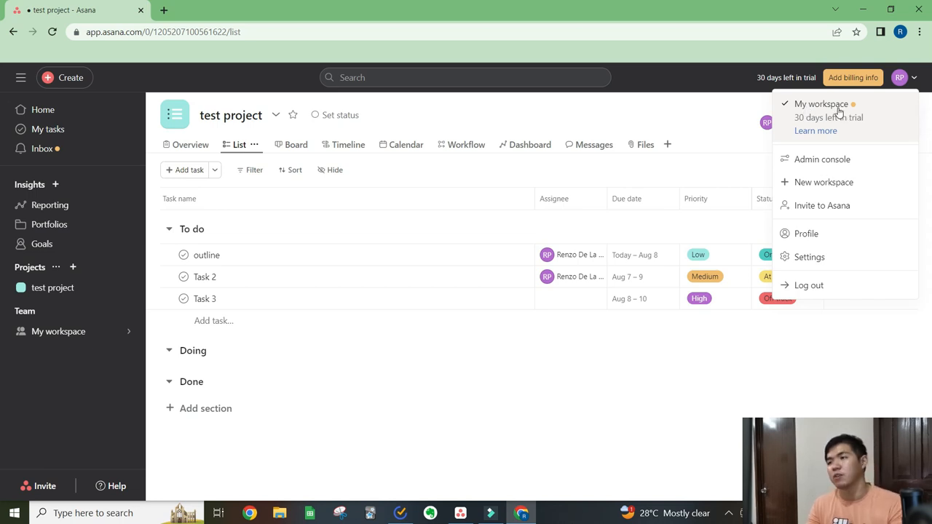
left_click(915, 80)
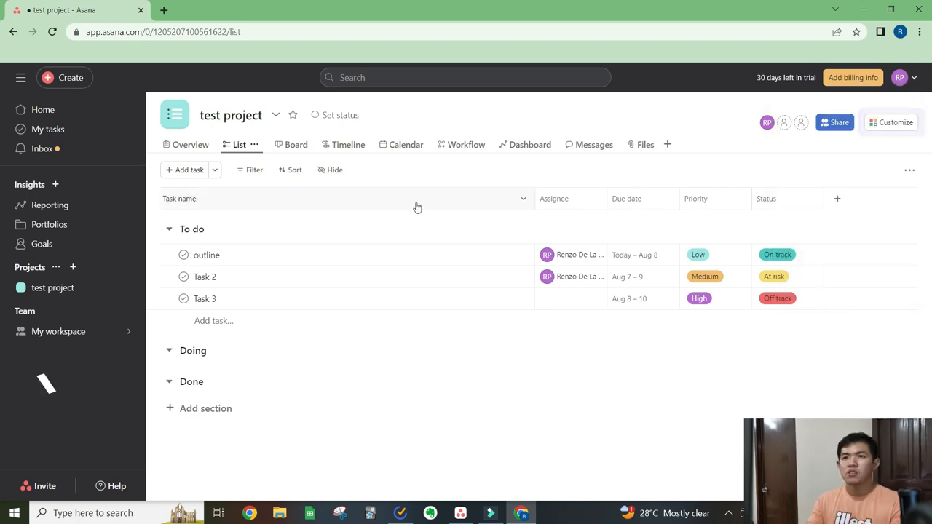
- Go to the Home page and dismiss its getting-started guide
left_click(86, 115)
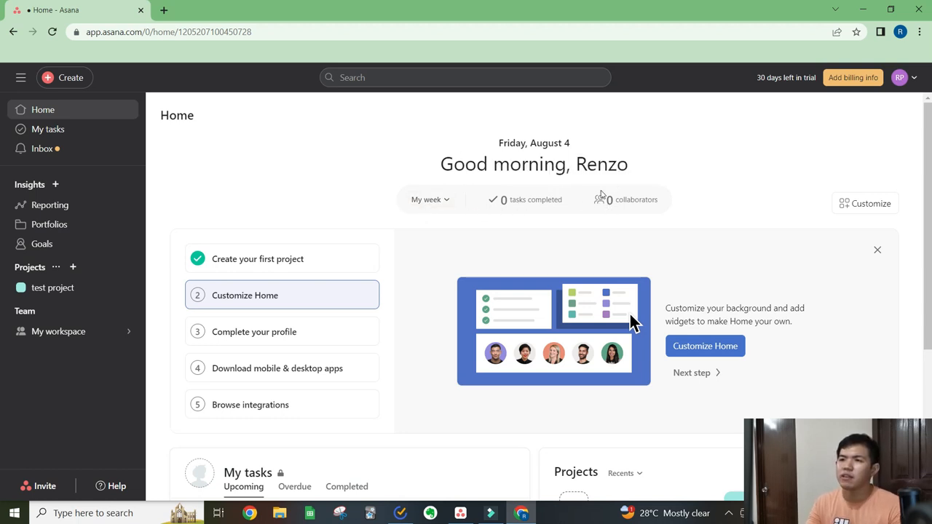
scroll(600, 194, "down", 2)
scroll(729, 196, "up", 1)
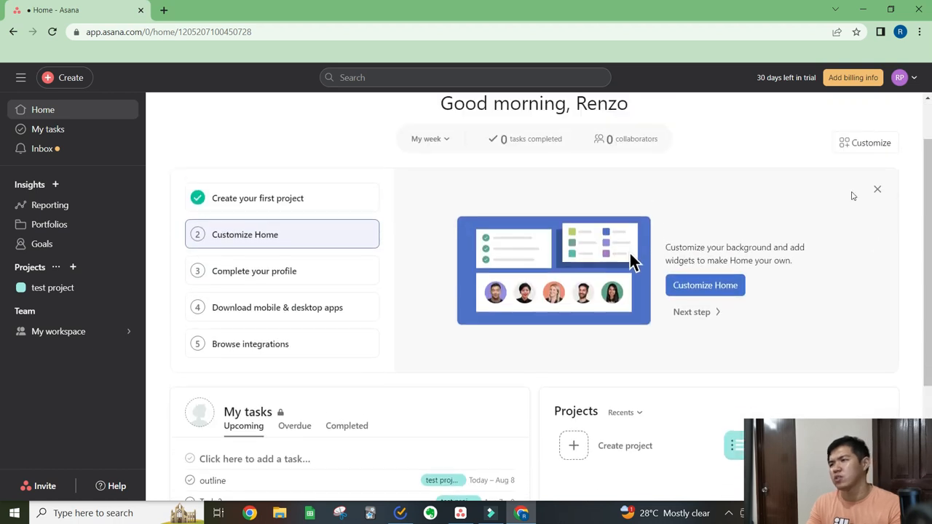
left_click(878, 190)
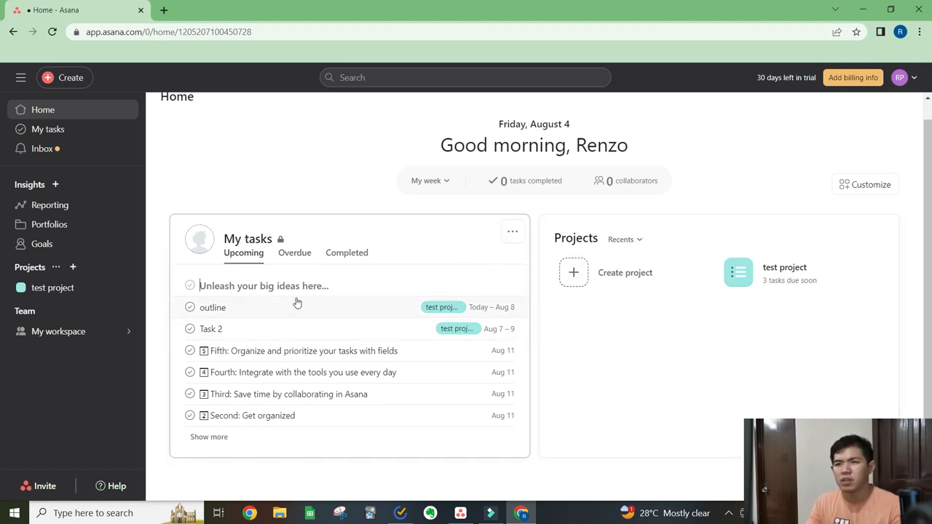
- Customize Home with a purple background and place the Tasks I've assigned widget beside My tasks
left_click(869, 188)
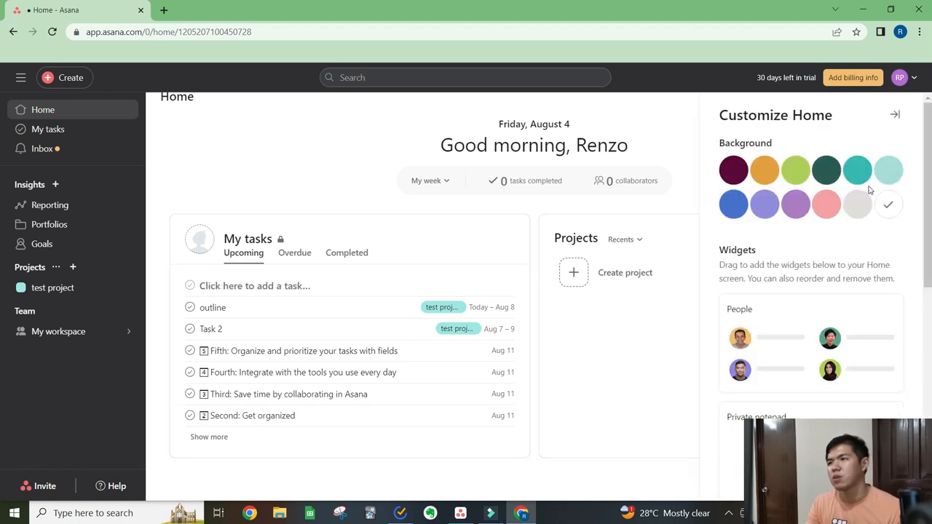
left_click(798, 206)
scroll(804, 247, "down", 2)
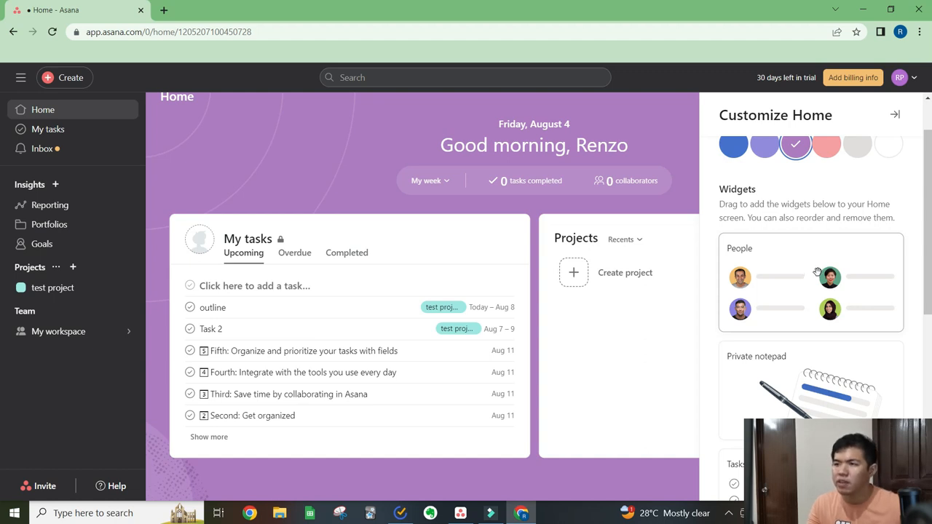
scroll(818, 273, "down", 2)
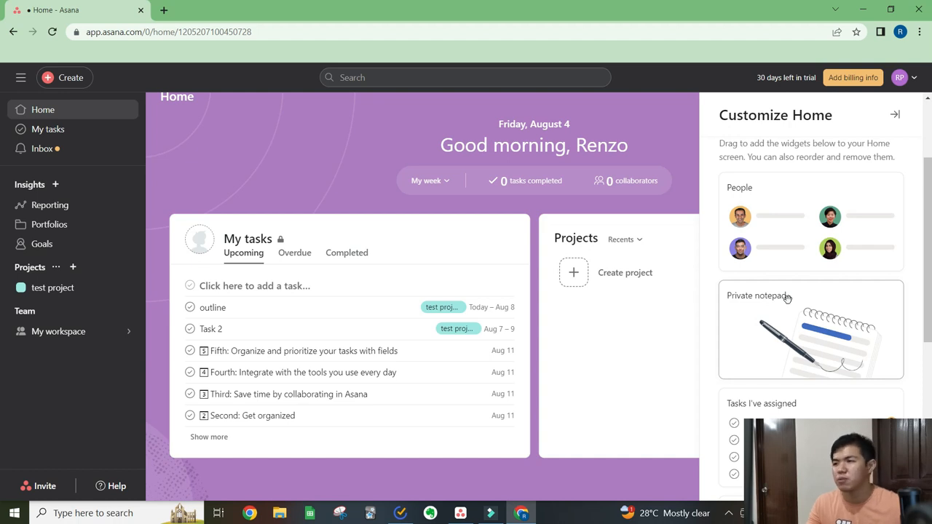
scroll(787, 297, "down", 4)
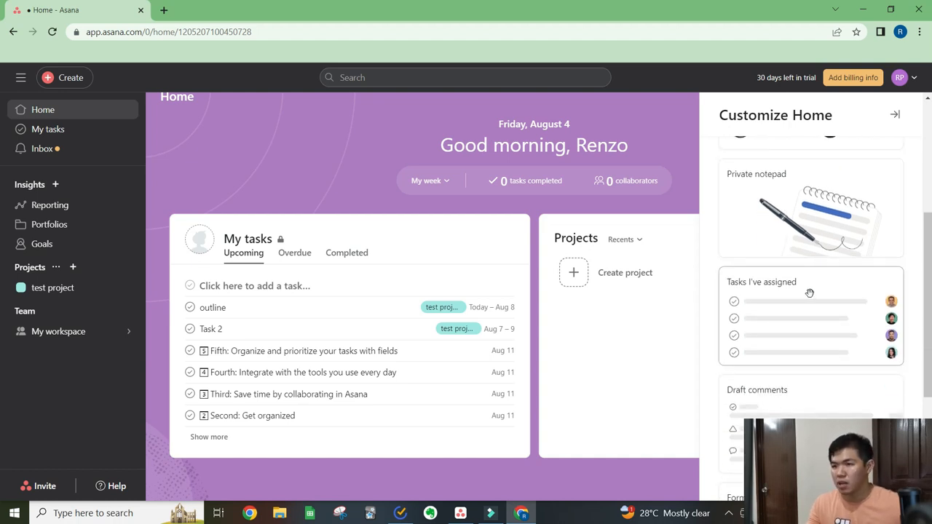
scroll(806, 295, "down", 4)
left_click_drag(828, 167, 635, 358)
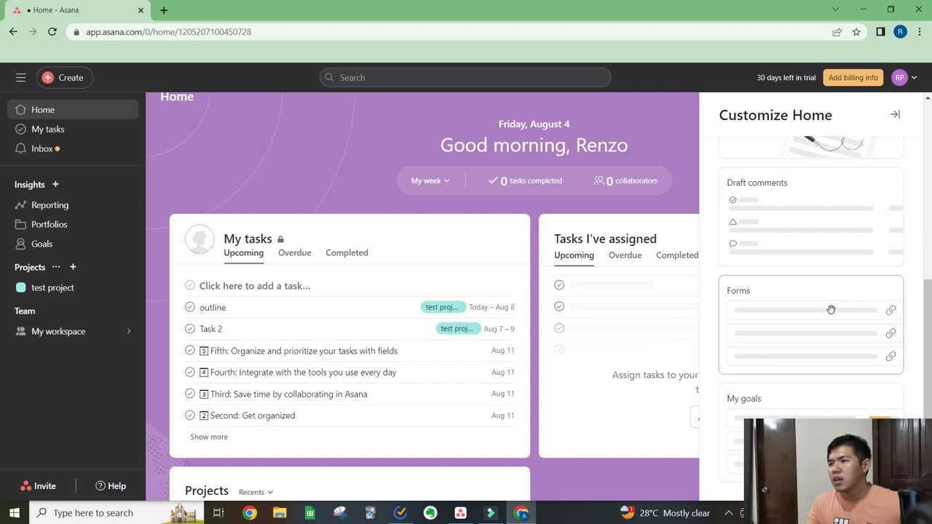
scroll(831, 310, "up", 3)
left_click(897, 117)
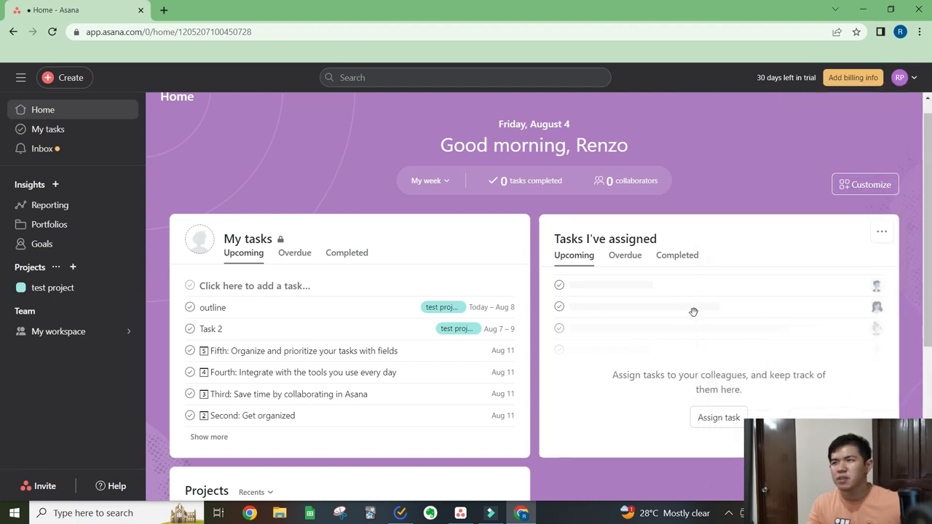
- Open My tasks and add a task named "asdfdsaf" under Recently assigned
left_click(89, 135)
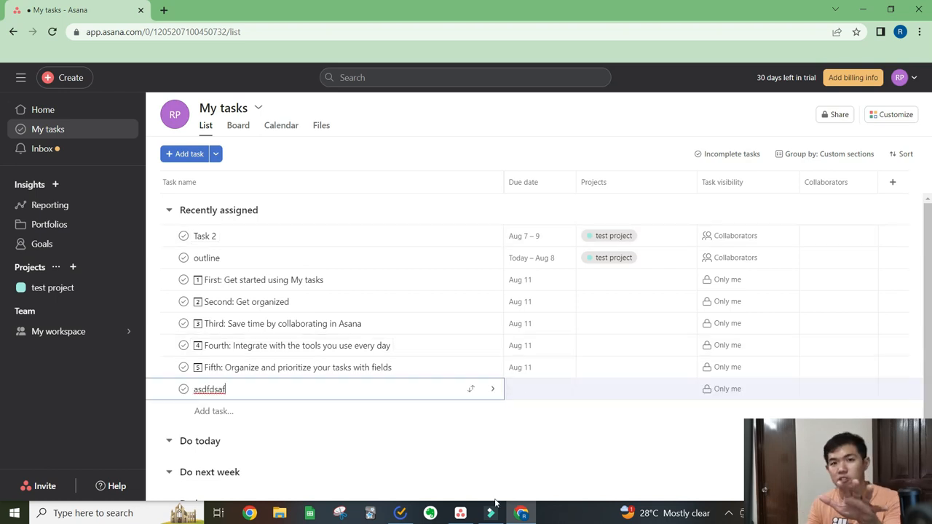
- Switch to the Asana desktop app and open the overview of the SES Social Media team
left_click(461, 512)
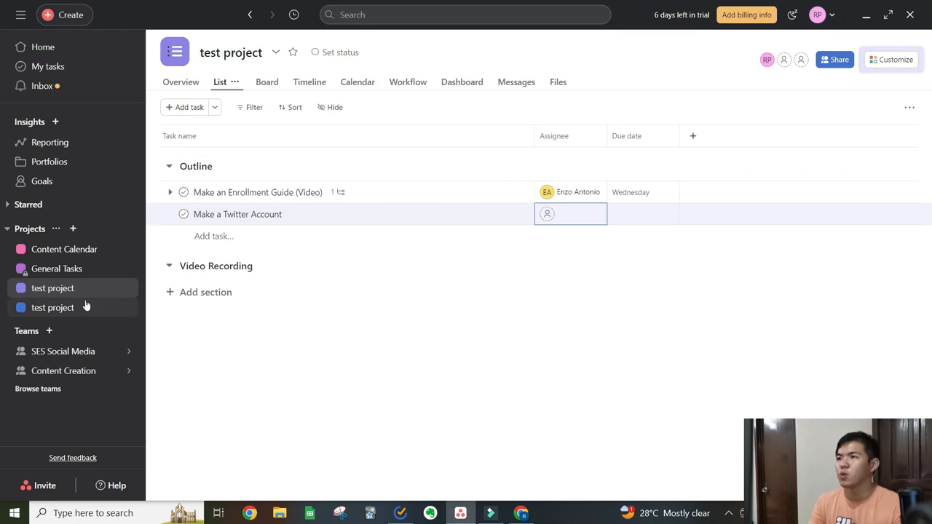
mouse_move(84, 352)
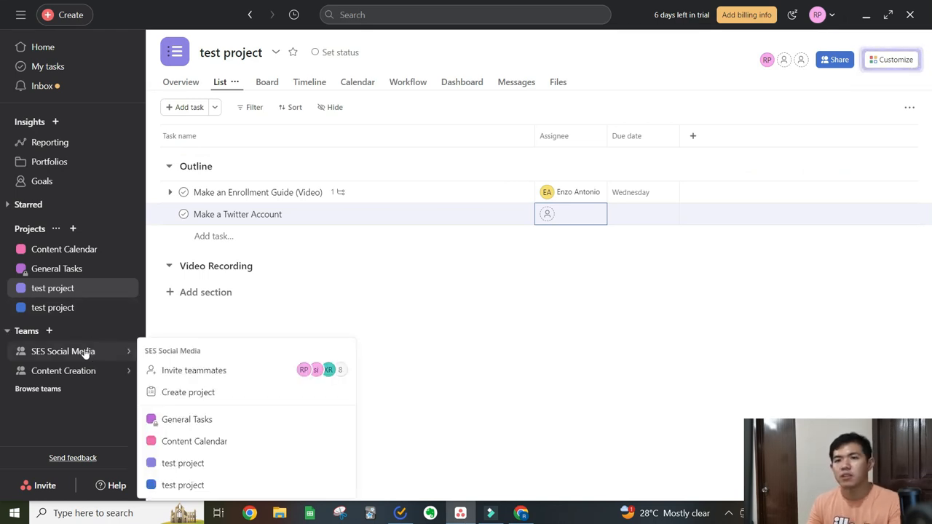
left_click(88, 352)
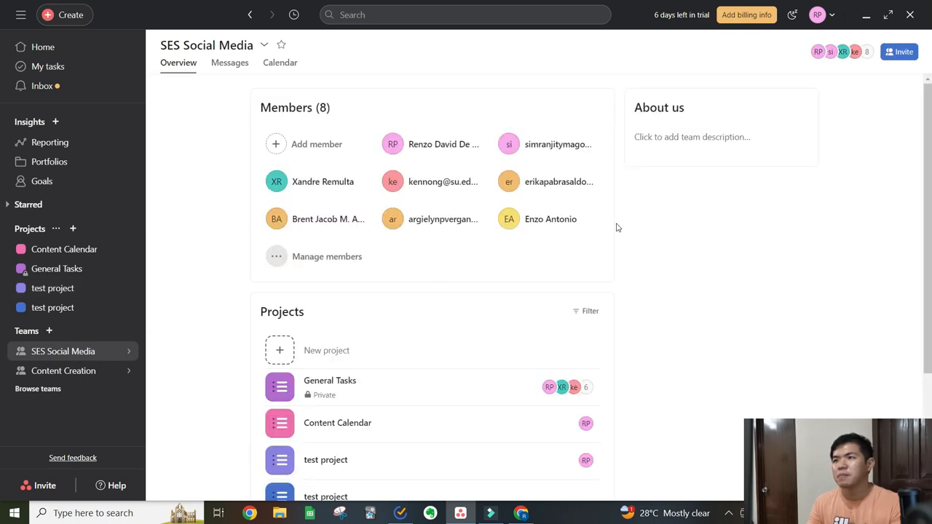
- Invite a new guest to the SES Social Media team by entering their email address, and close the team's member settings
left_click(299, 153)
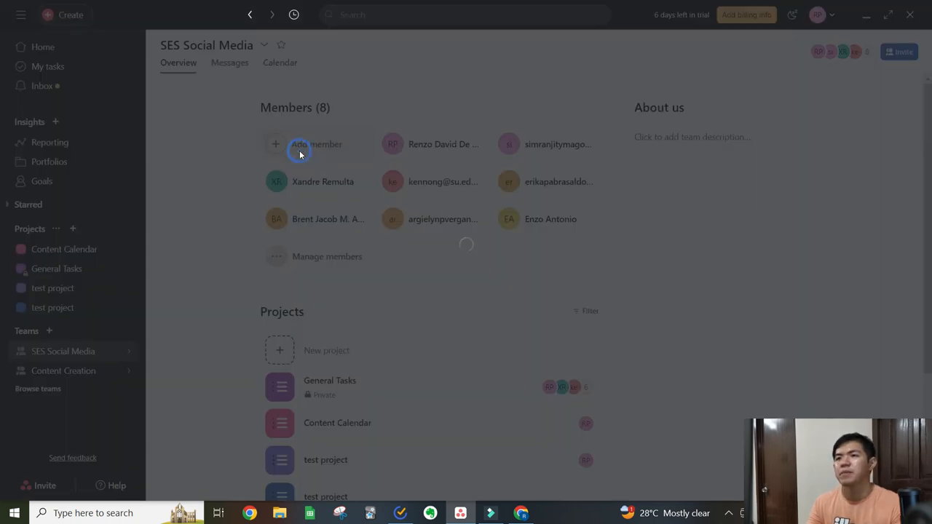
left_click(485, 177)
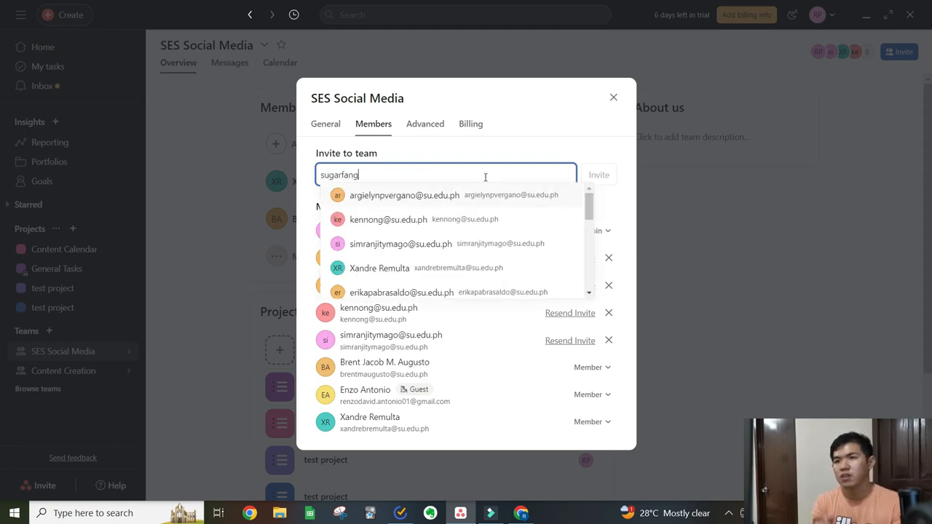
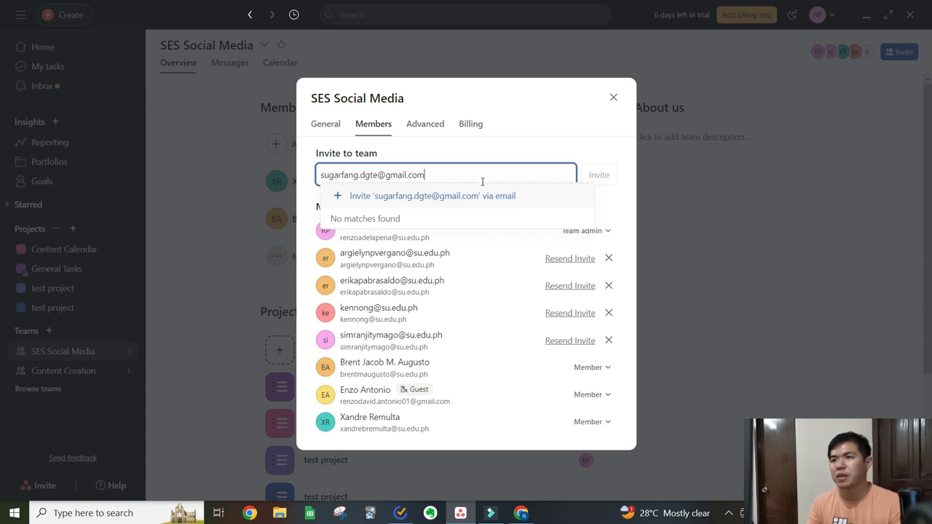
left_click(474, 197)
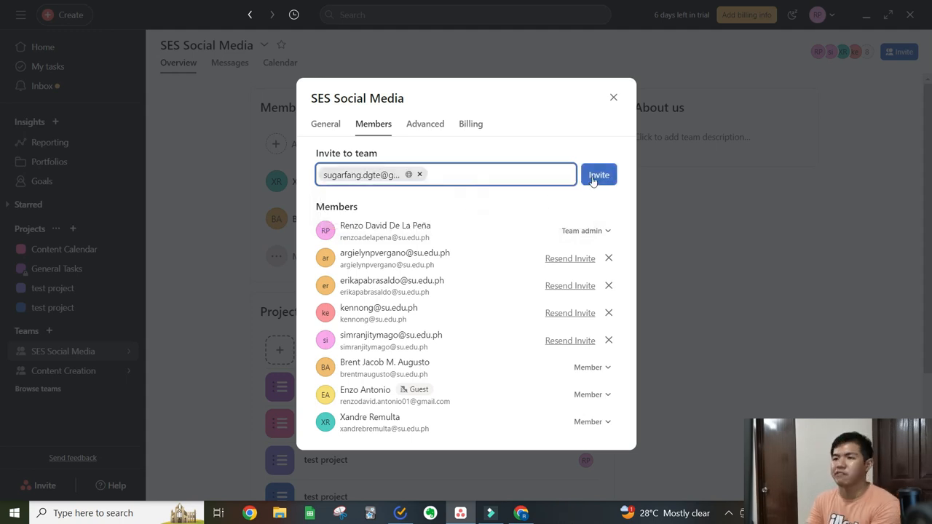
left_click(596, 175)
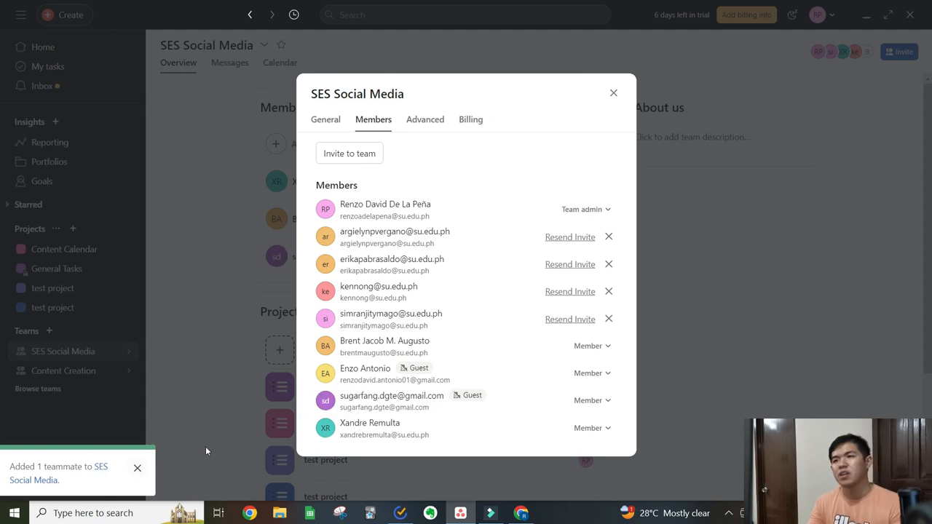
left_click(613, 92)
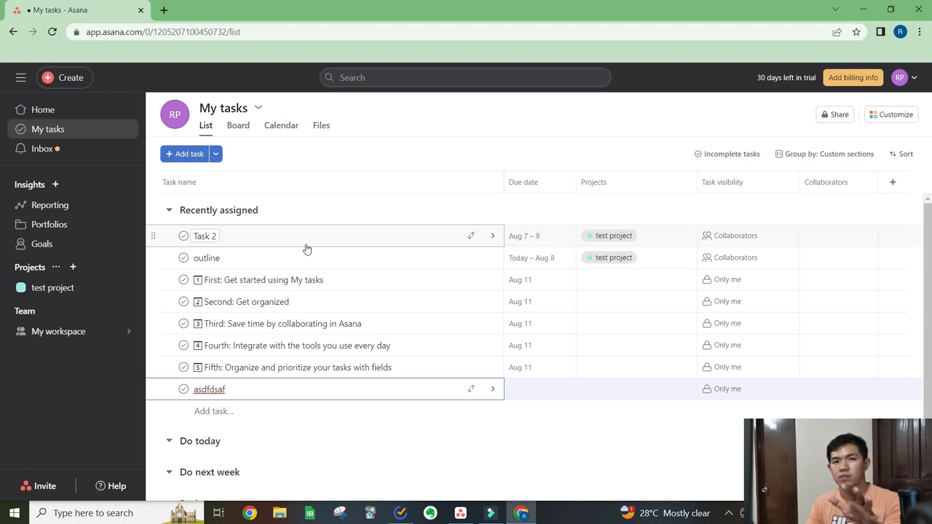
- In the browser, switch from My workspace to the su.edu.ph organization and close the old My tasks page
left_click(913, 84)
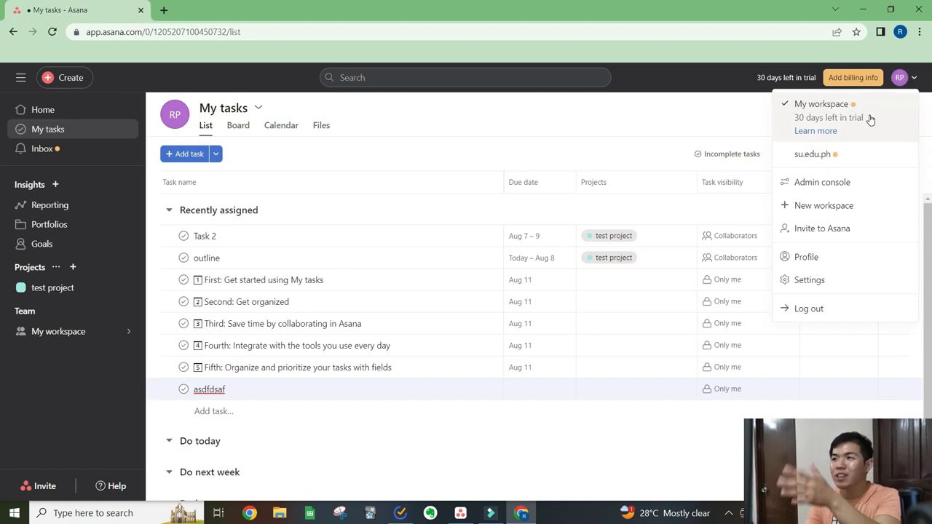
left_click(867, 158)
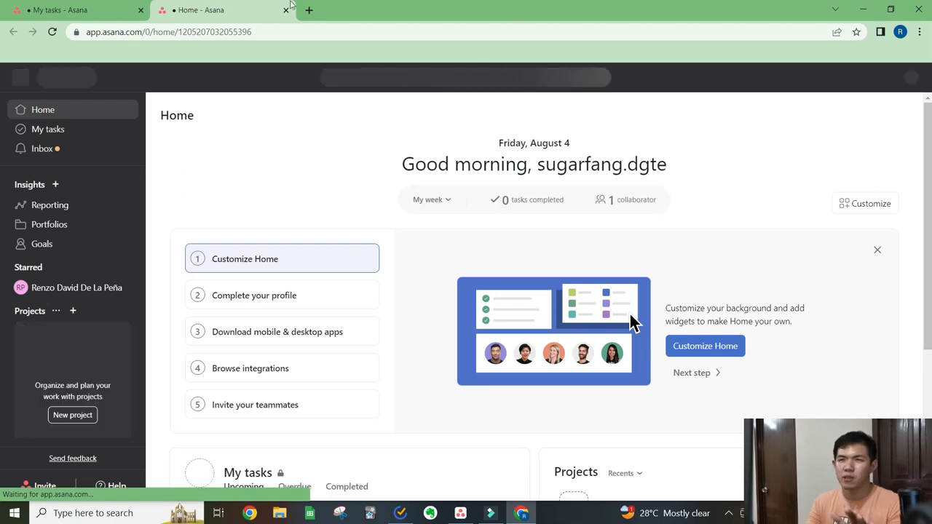
left_click(140, 10)
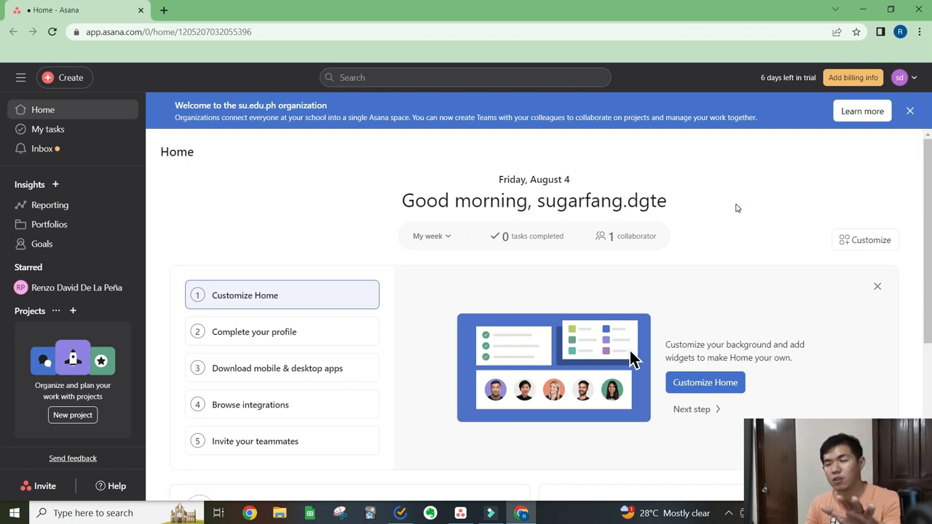
- Switch to the Asana desktop app and add a task named "Make a Blog Post" to the Outline section of the purple test project
key("alt+Tab")
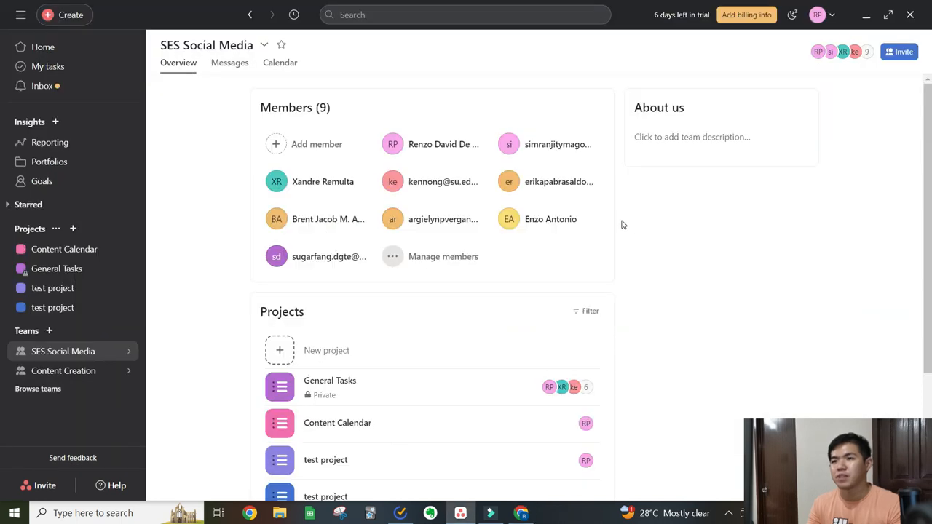
left_click(95, 296)
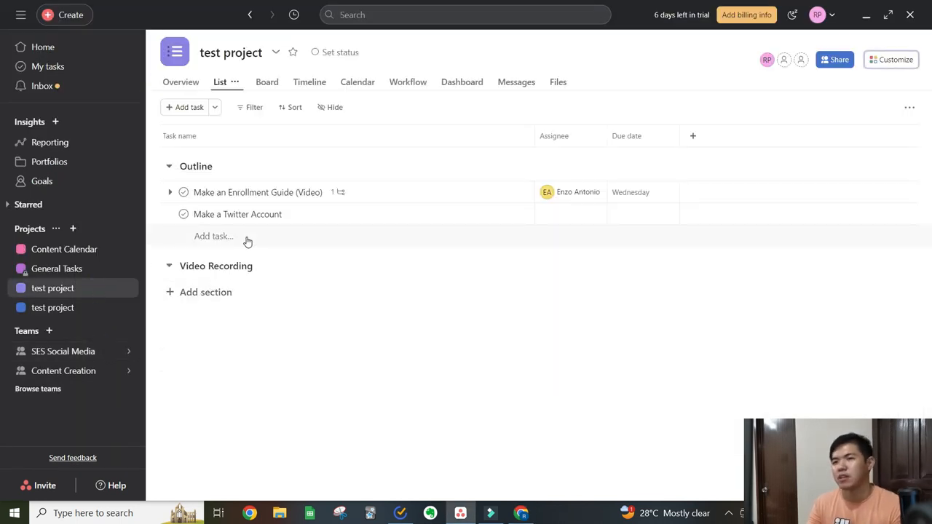
left_click(246, 238)
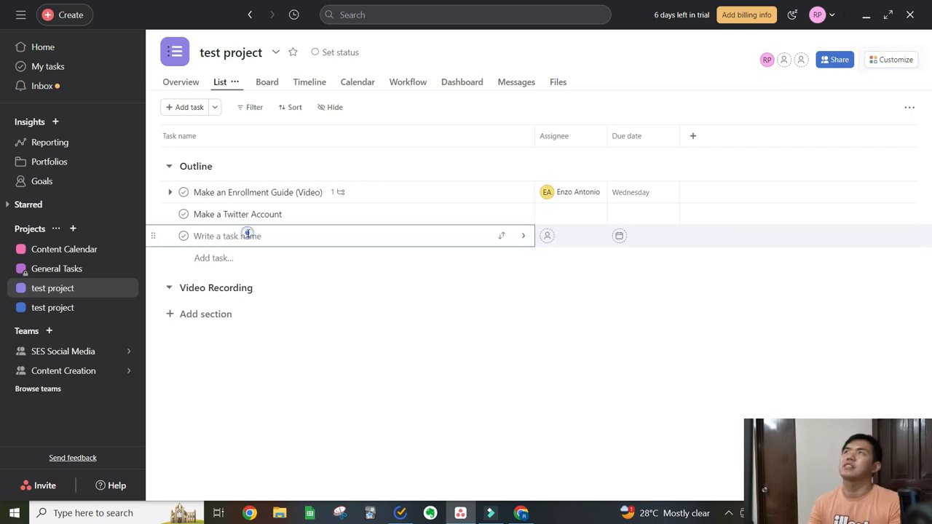
type("Ma")
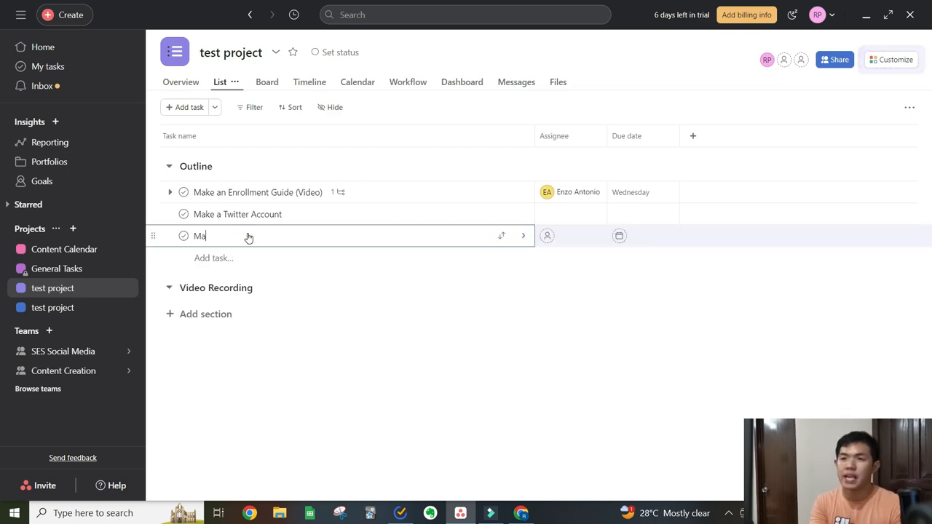
type("ke a Blog ")
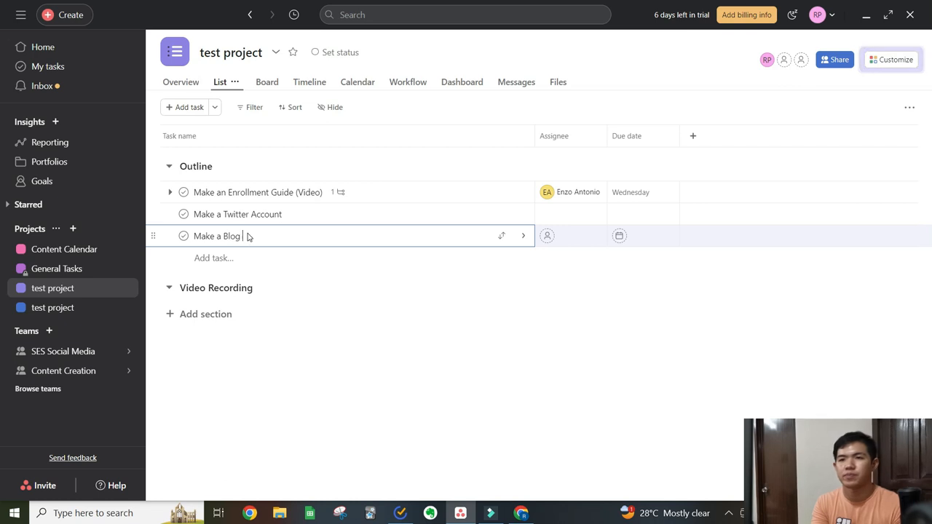
type("Post")
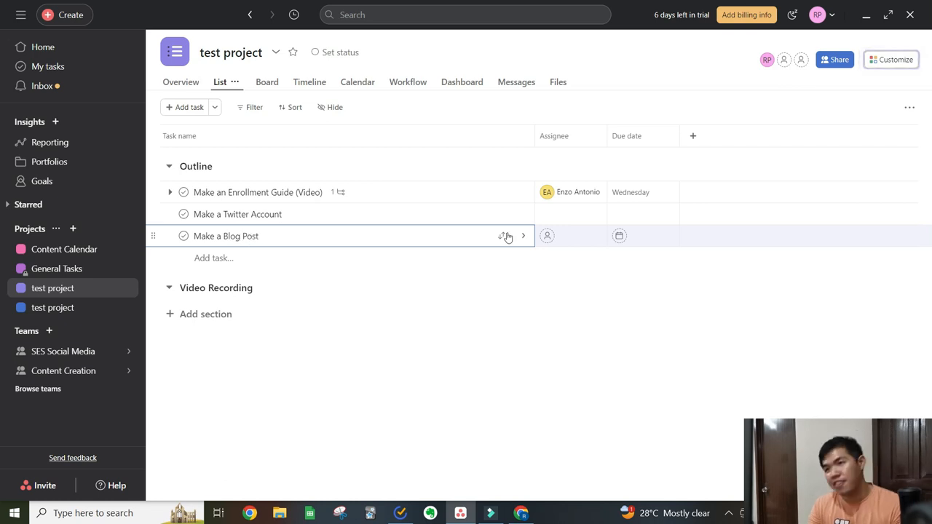
- Assign the Make a Blog Post task to the newly invited guest and set its due date to August 10, 2023
left_click(574, 242)
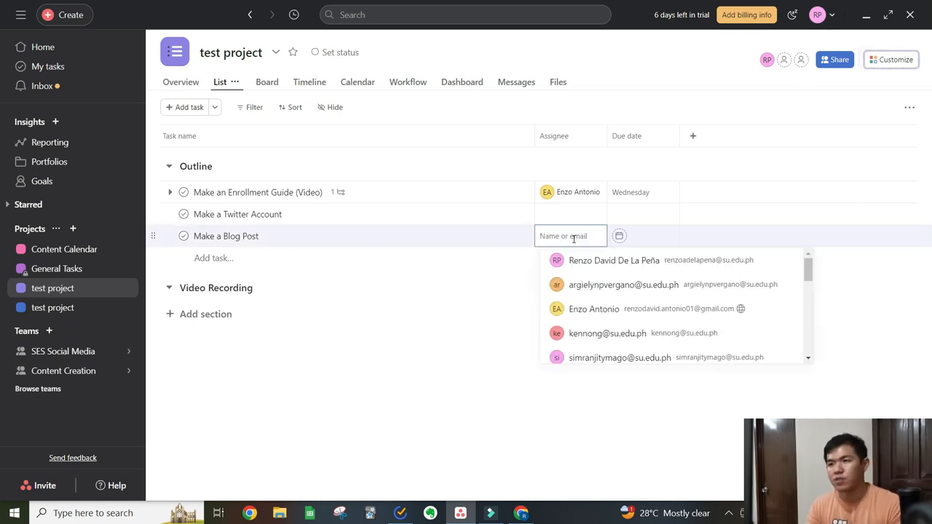
type("sugar")
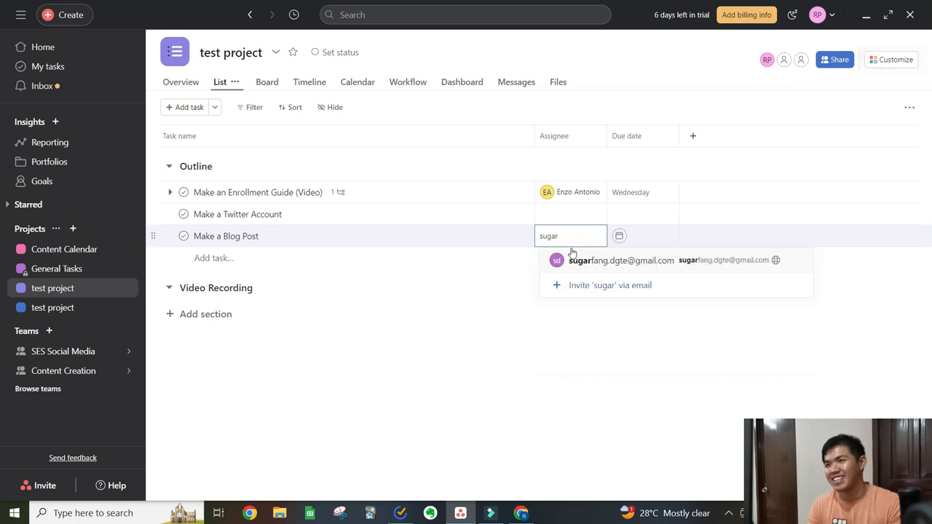
left_click(601, 261)
left_click(641, 236)
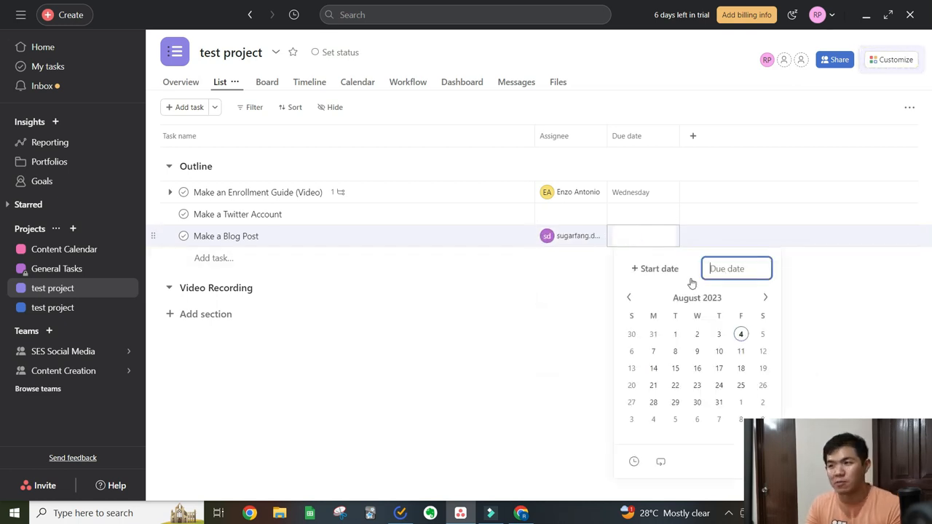
left_click(719, 351)
left_click(568, 373)
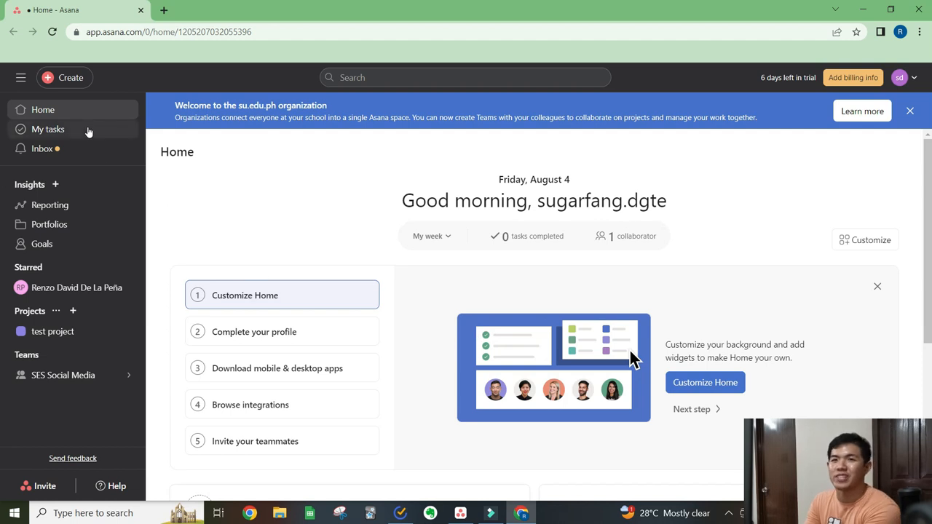
- In the browser, examine the guest's My tasks in the Board and Calendar views, ending in the List view
left_click(88, 132)
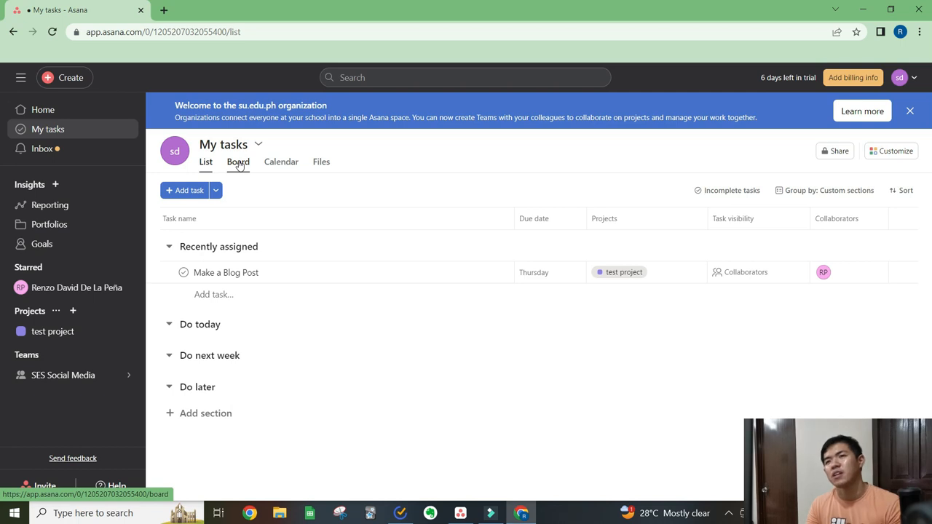
left_click(241, 165)
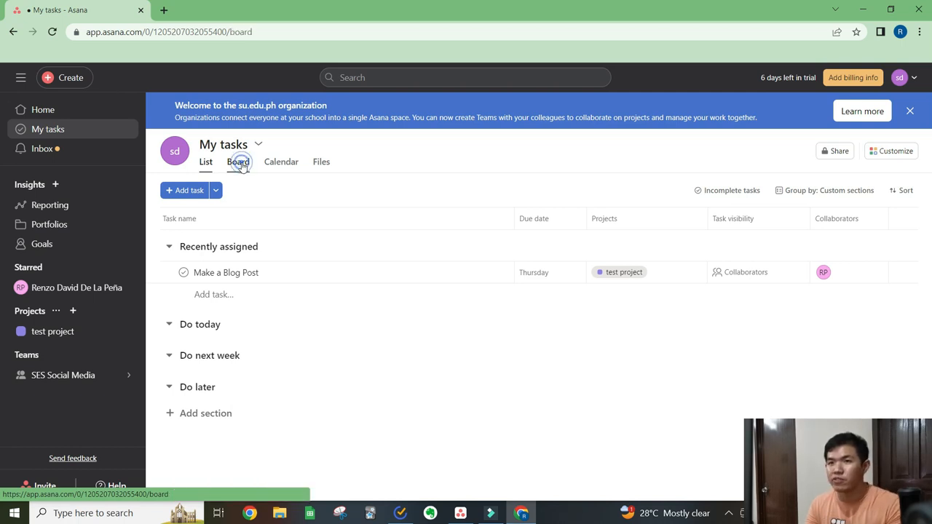
left_click(205, 161)
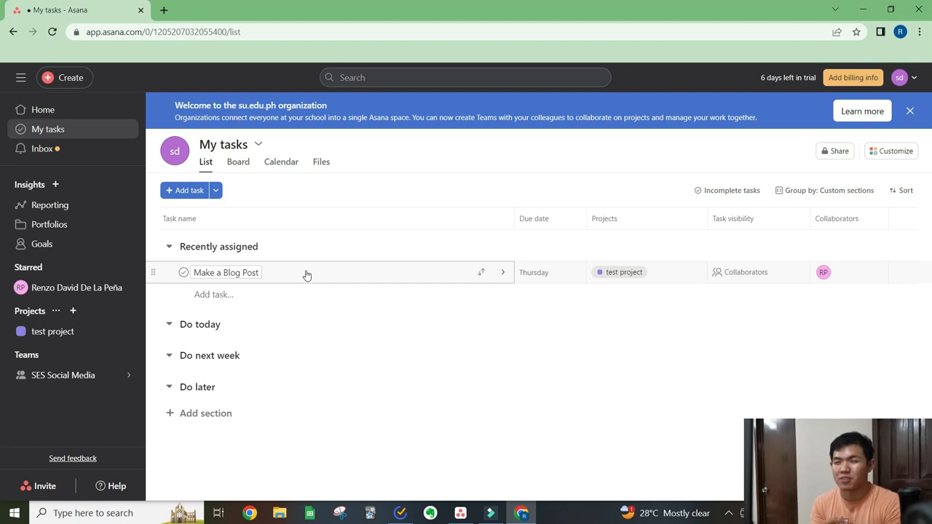
left_click(238, 163)
left_click(282, 163)
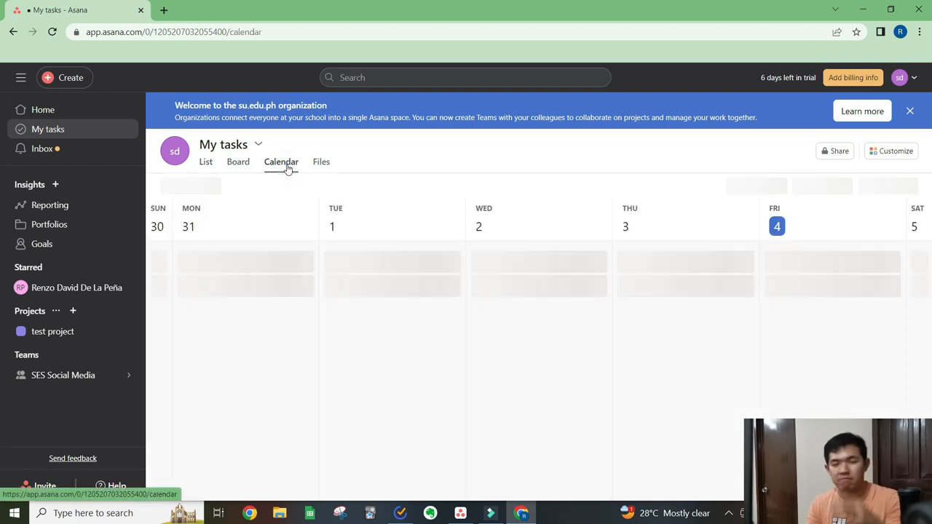
left_click(204, 164)
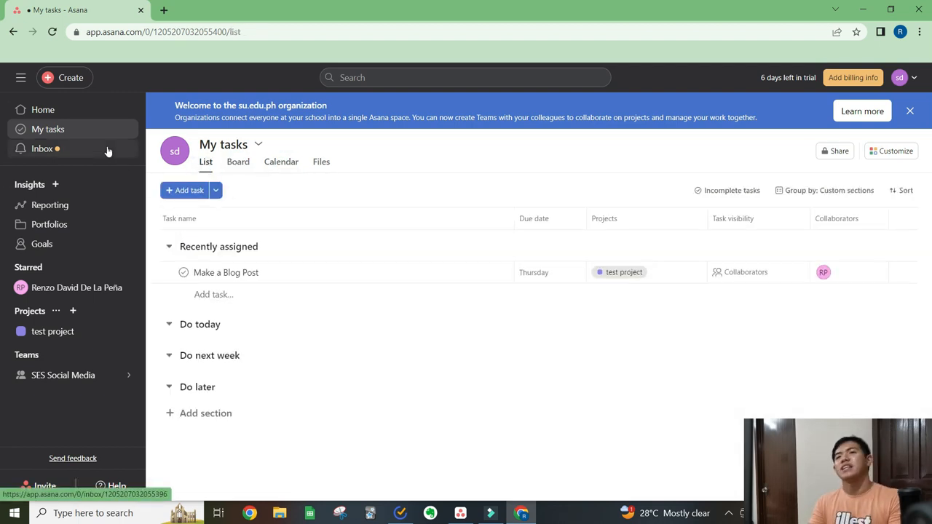
- From the guest's Inbox, send the team admin a message reading "Hi I like you. Are you single?"
left_click(107, 151)
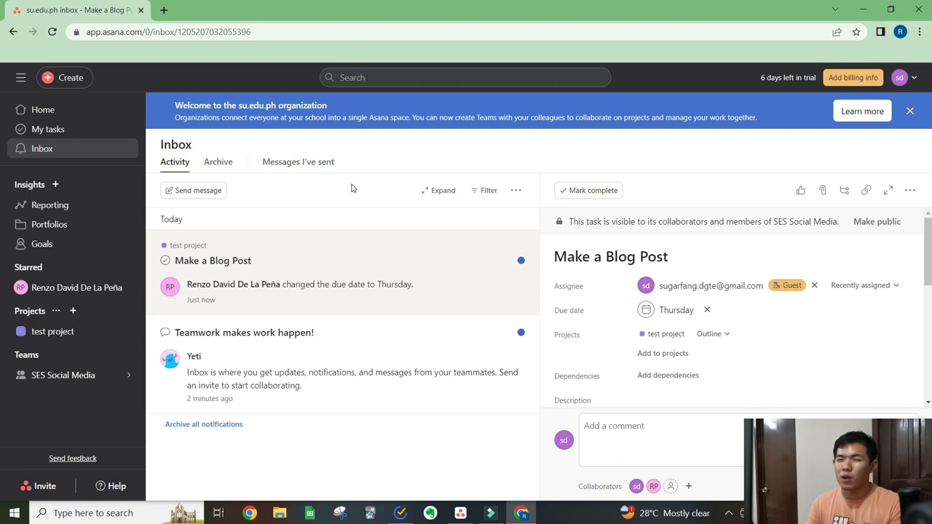
left_click(193, 191)
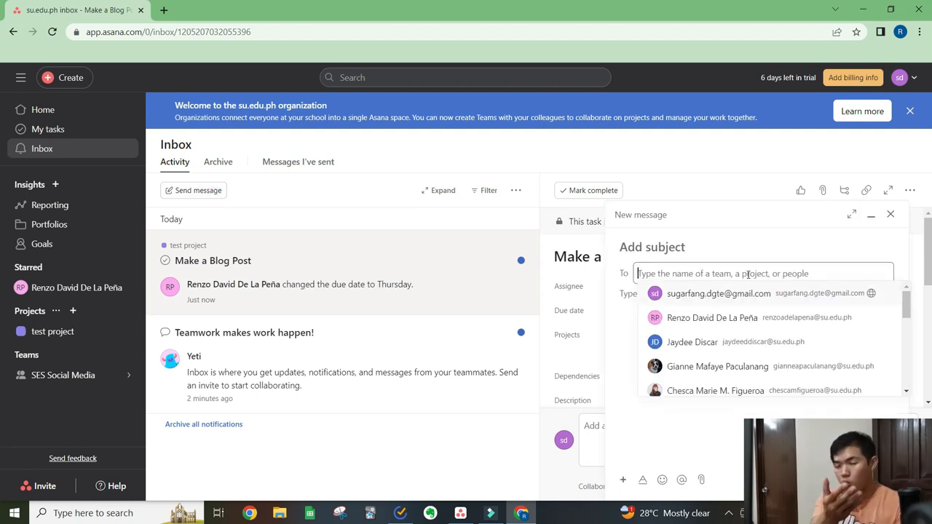
type("renzo")
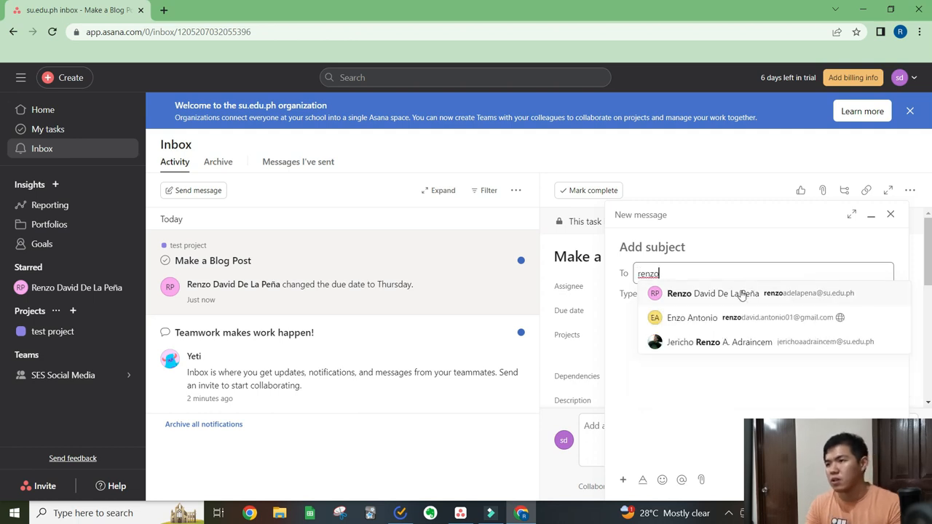
left_click(741, 292)
left_click(724, 303)
type("Hi ")
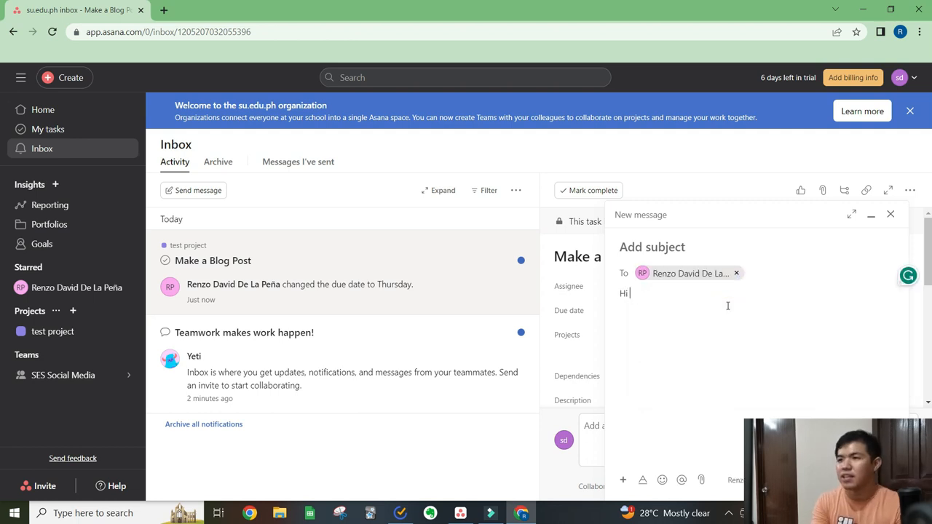
type("I like you. Ar")
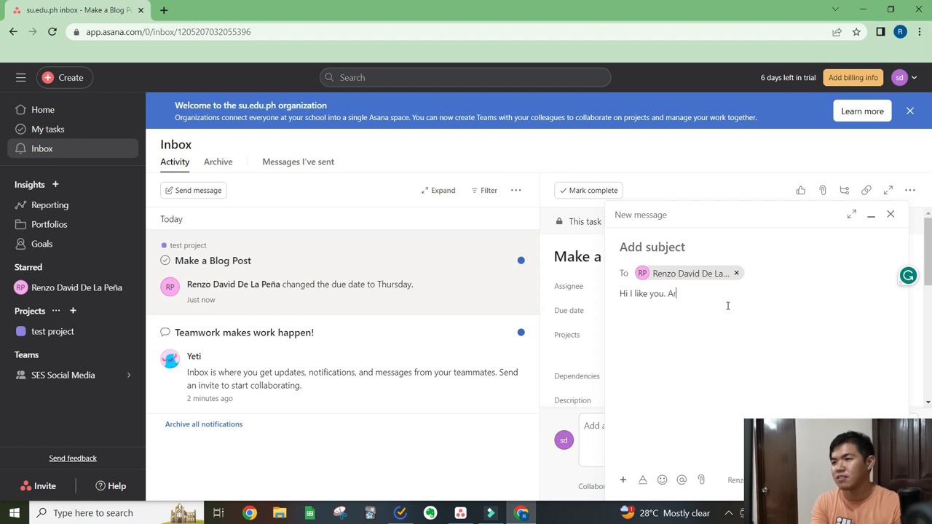
type("e you single?")
key("ctrl+Return")
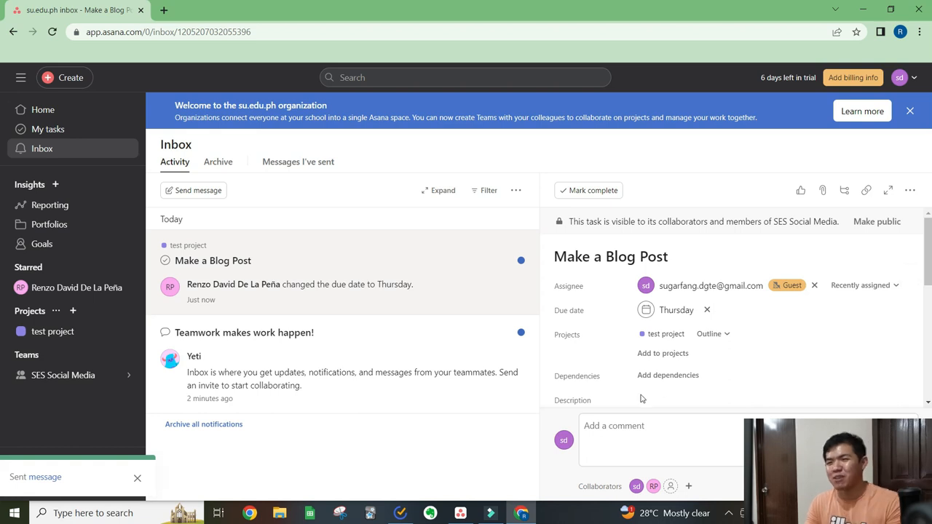
- Check the team admin's Inbox in the Asana desktop app for the guest's message, and return to the browser
key("alt+Tab")
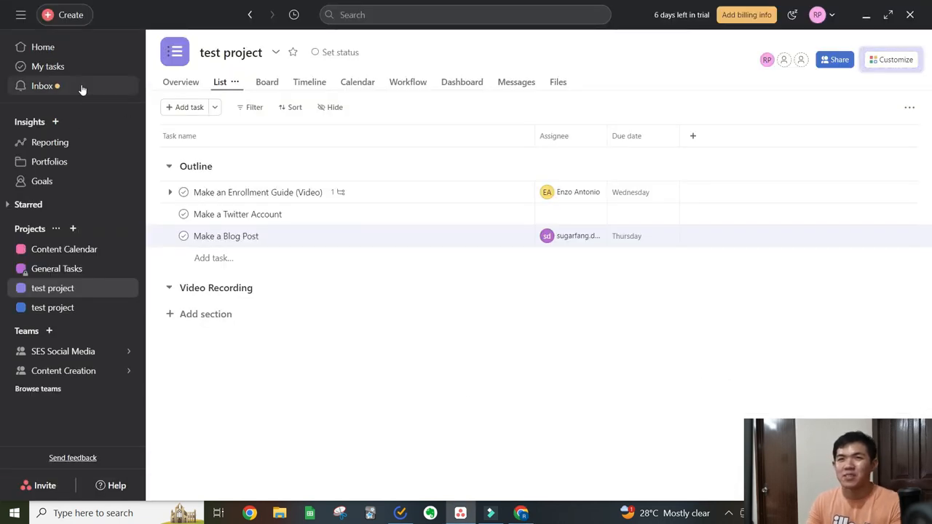
left_click(82, 90)
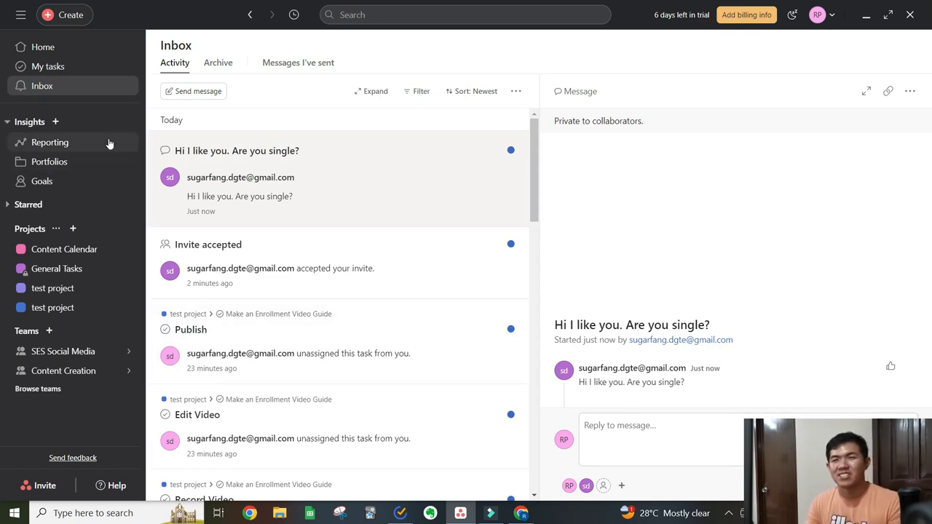
key("alt+Tab")
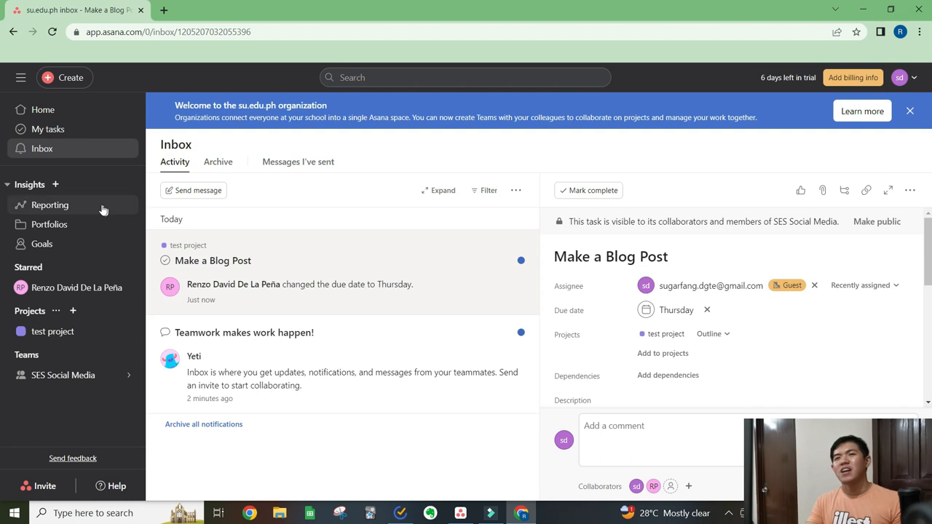
left_click(55, 186)
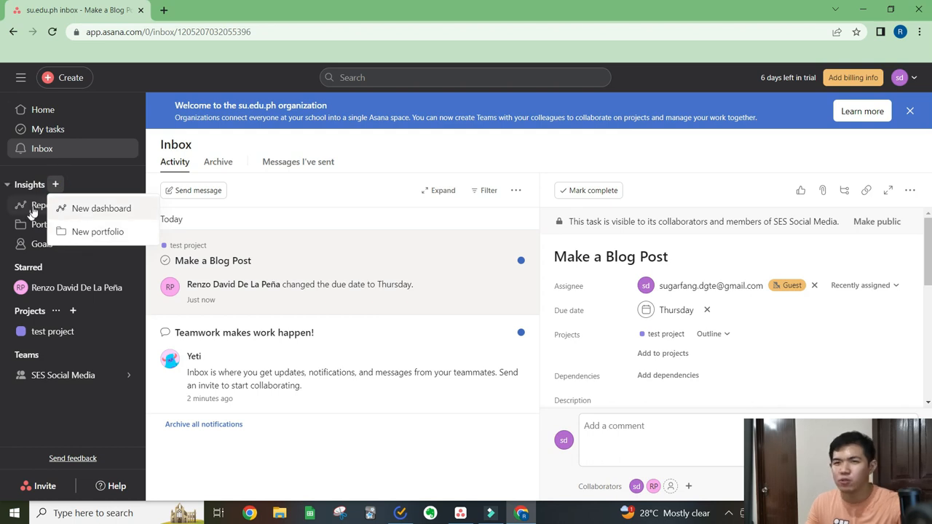
left_click(92, 180)
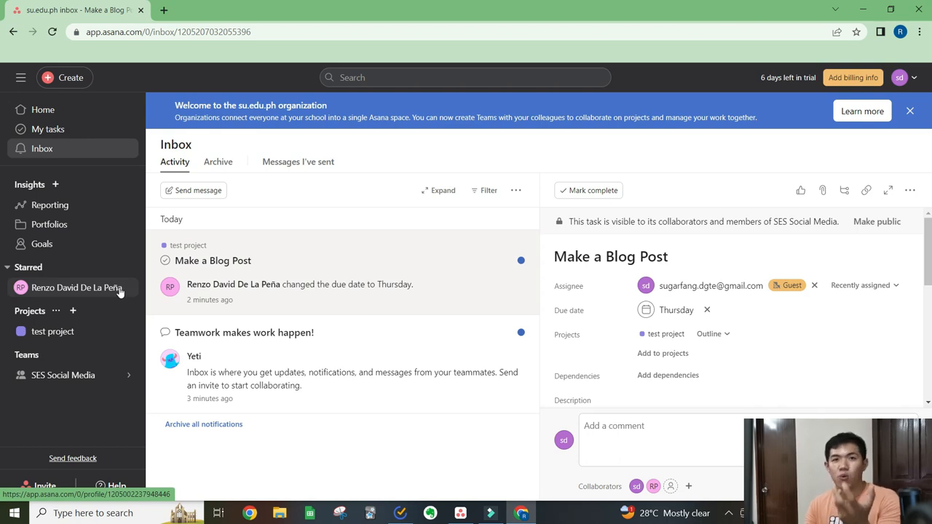
- Switch to the to-do list app, review its lists from Emails through Leads (SF), and return to Asana in the browser
left_click(401, 515)
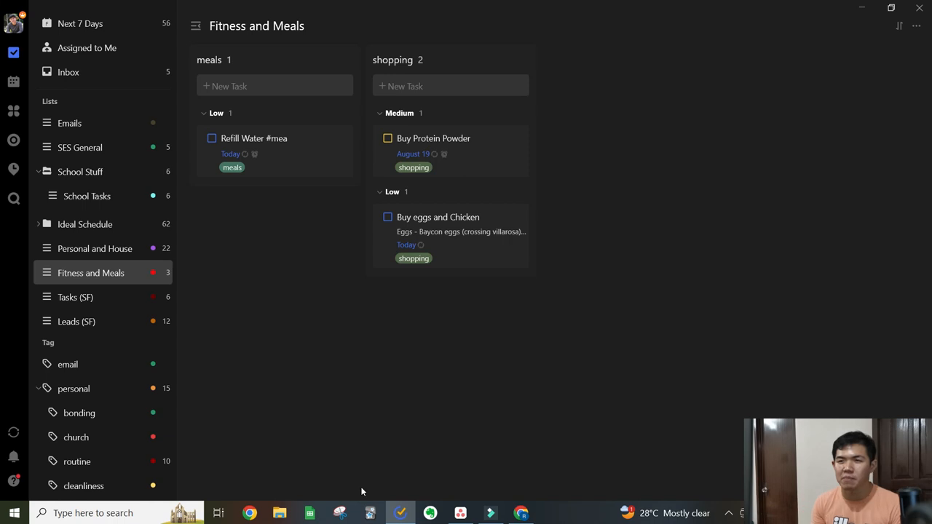
left_click(111, 130)
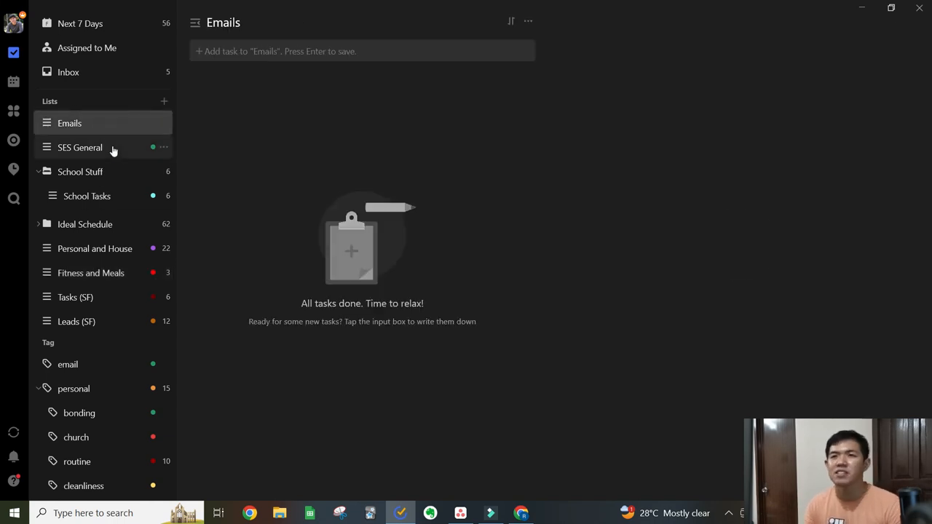
left_click(114, 156)
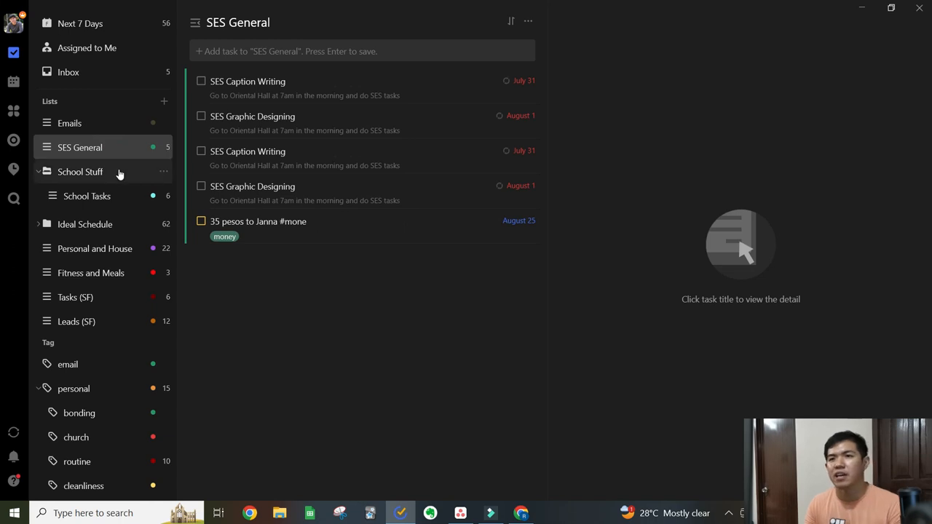
left_click(101, 199)
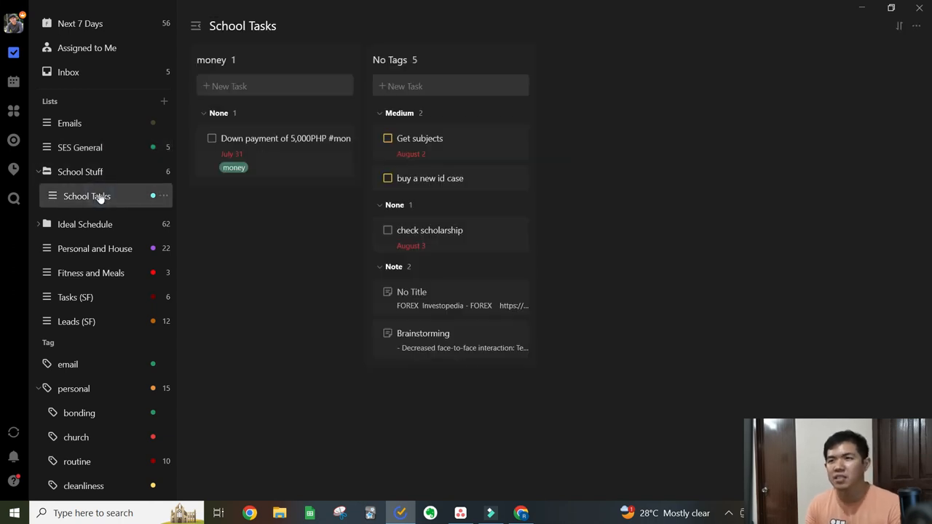
left_click(121, 251)
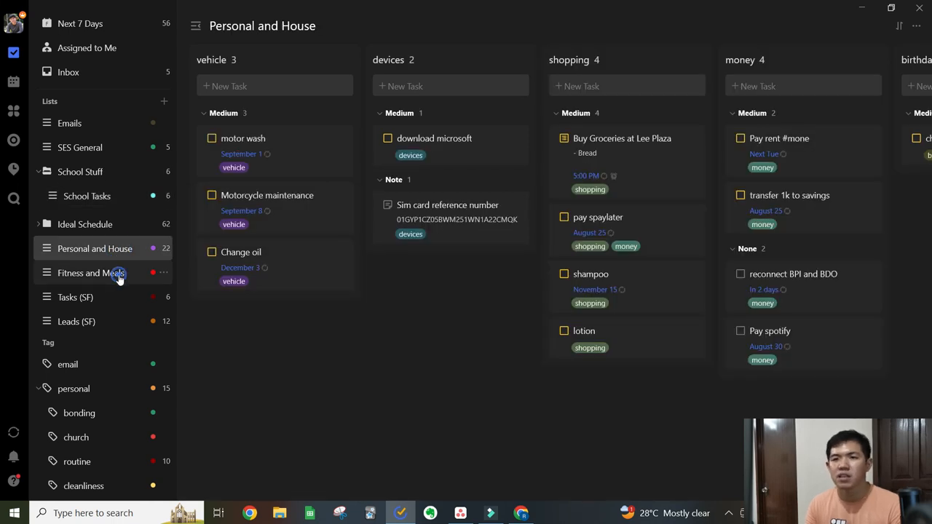
left_click(120, 275)
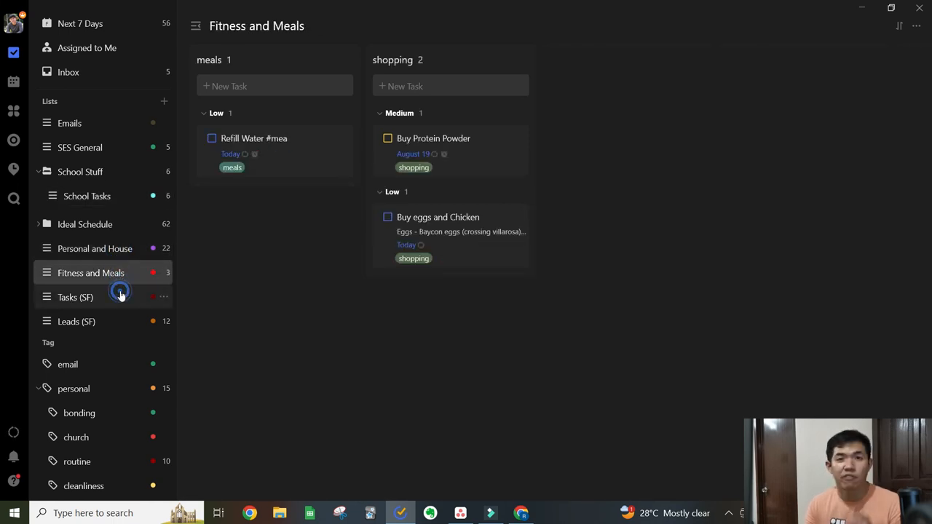
left_click(120, 295)
left_click(115, 319)
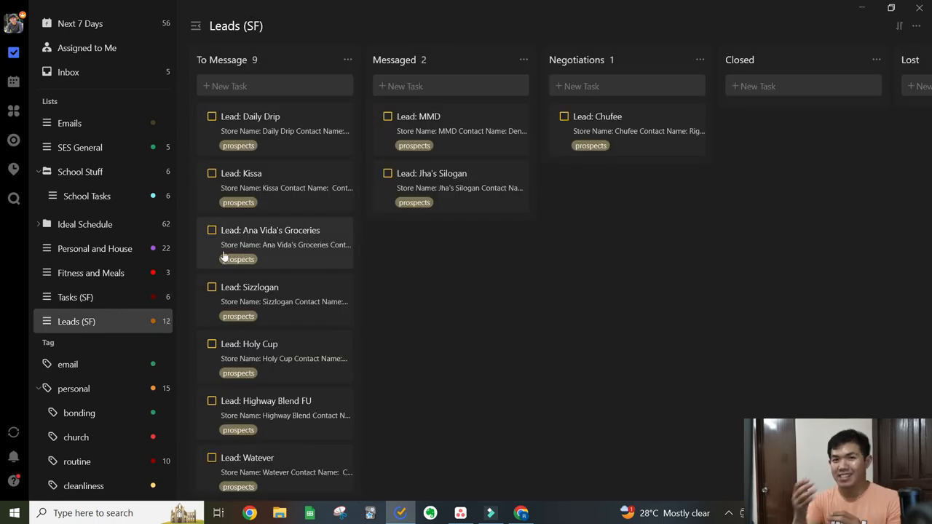
left_click(115, 270)
key("alt+Tab")
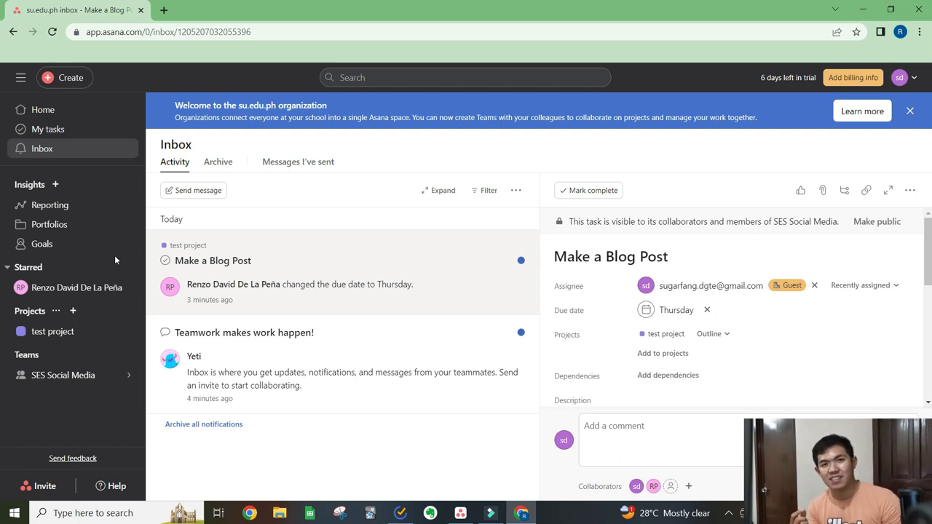
- Create a blank project named "Project for Singles" for the SES Social Media team, public to the team with List as default view
left_click(77, 336)
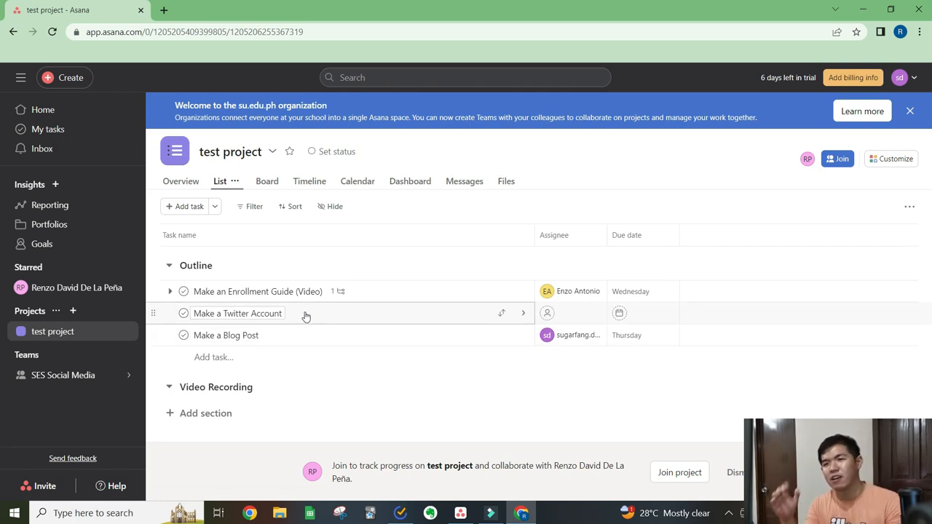
left_click(73, 312)
left_click(73, 312)
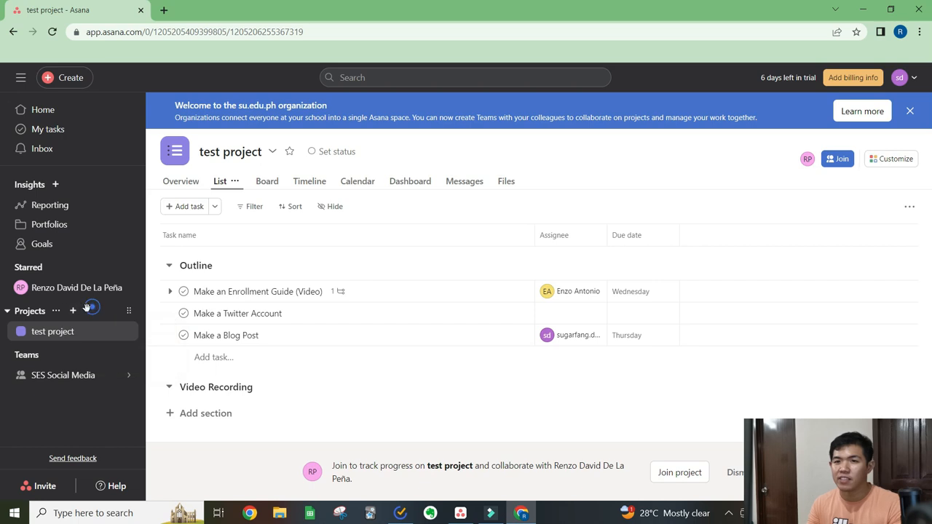
left_click(73, 311)
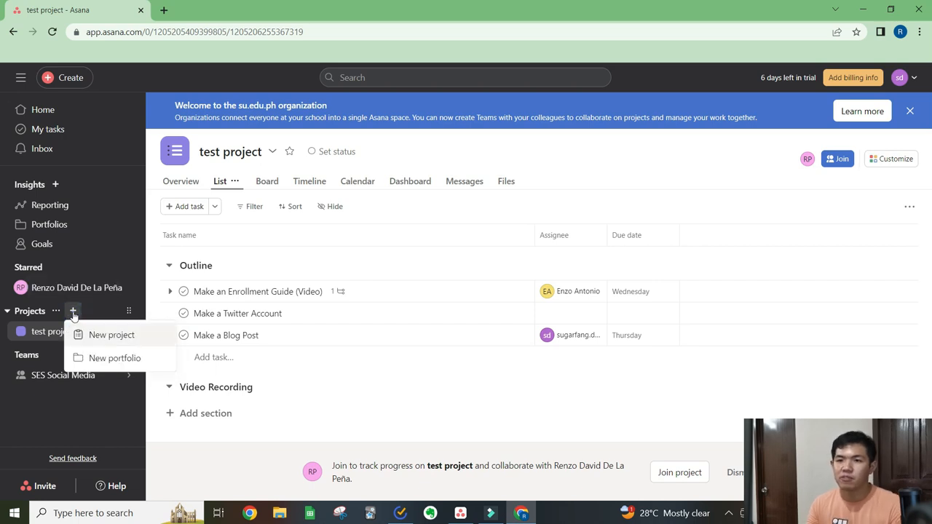
left_click(107, 337)
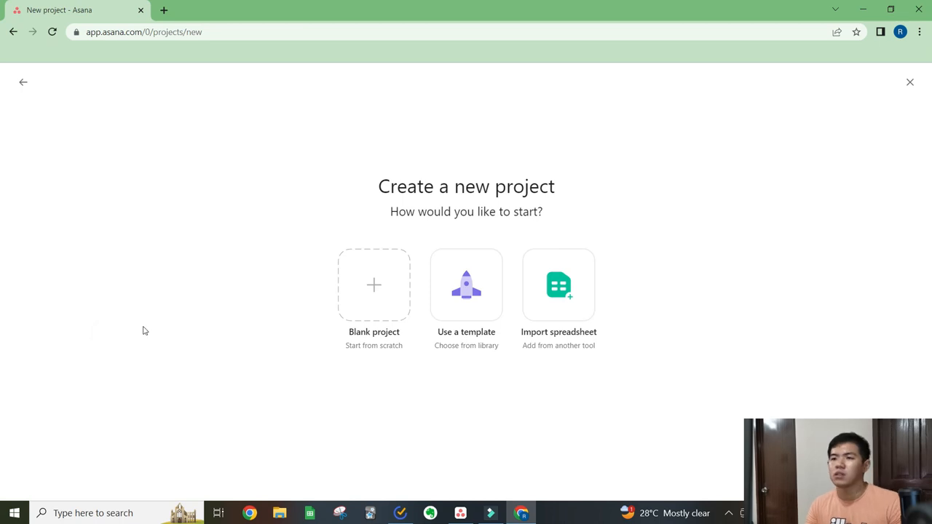
left_click(368, 293)
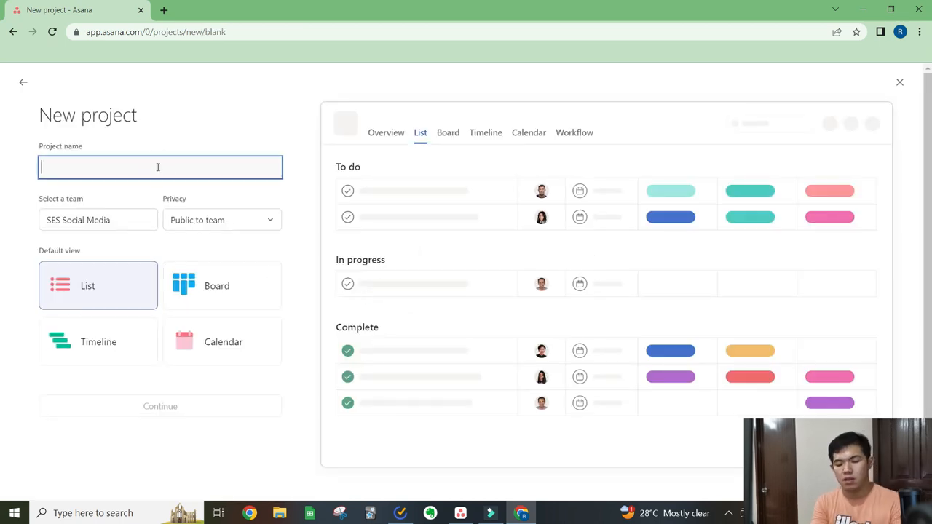
type("Project for Singles")
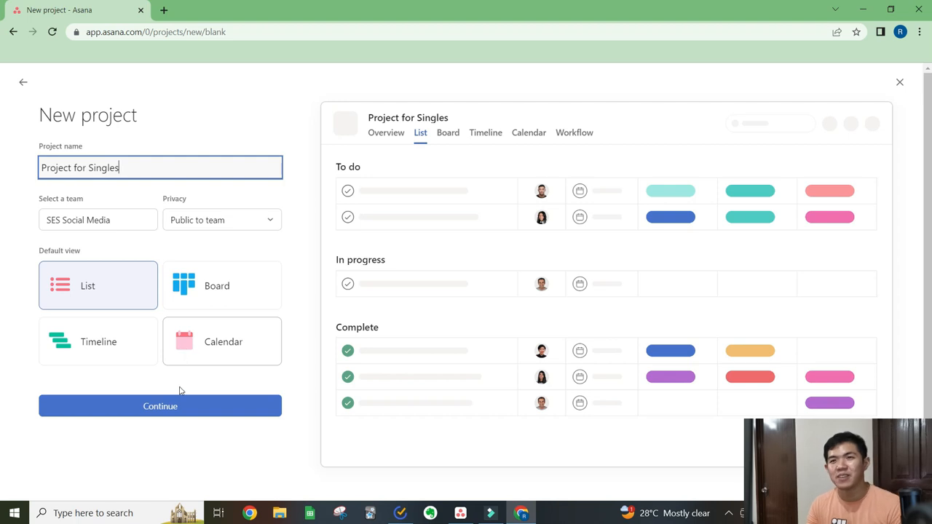
left_click(186, 410)
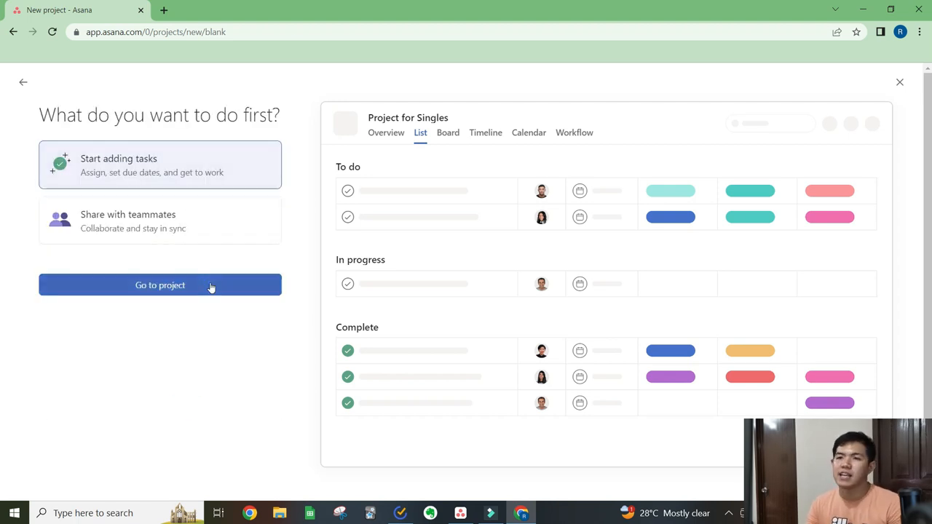
left_click(211, 288)
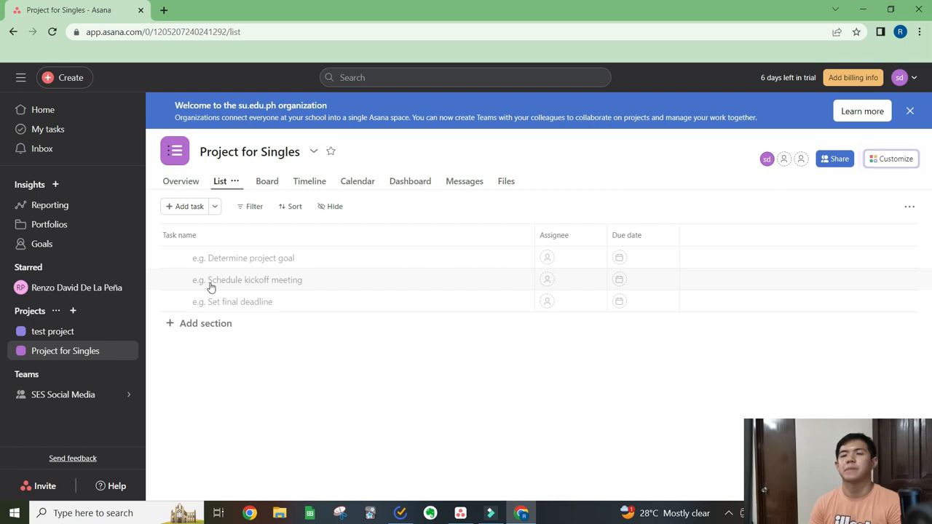
- Add a task named "Make a Video about How to get a girlfriend" to Project for Singles
left_click(261, 263)
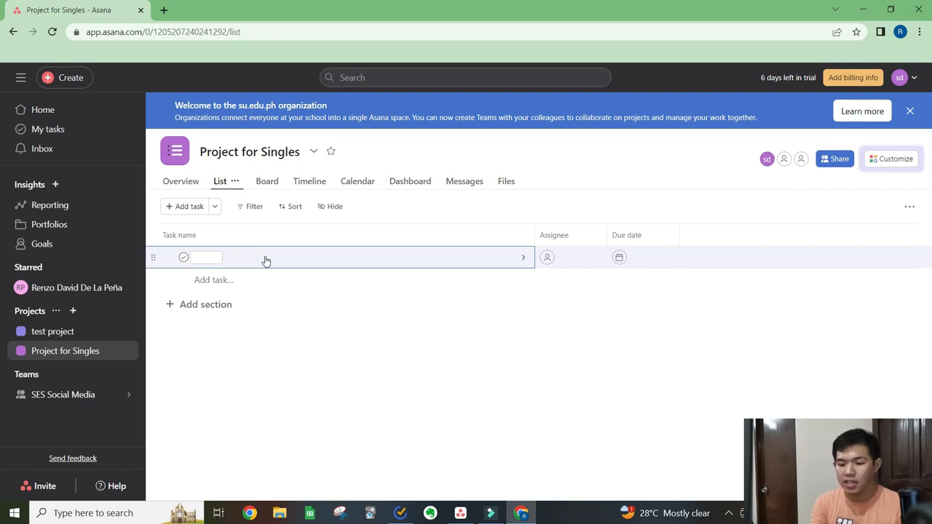
left_click(265, 259)
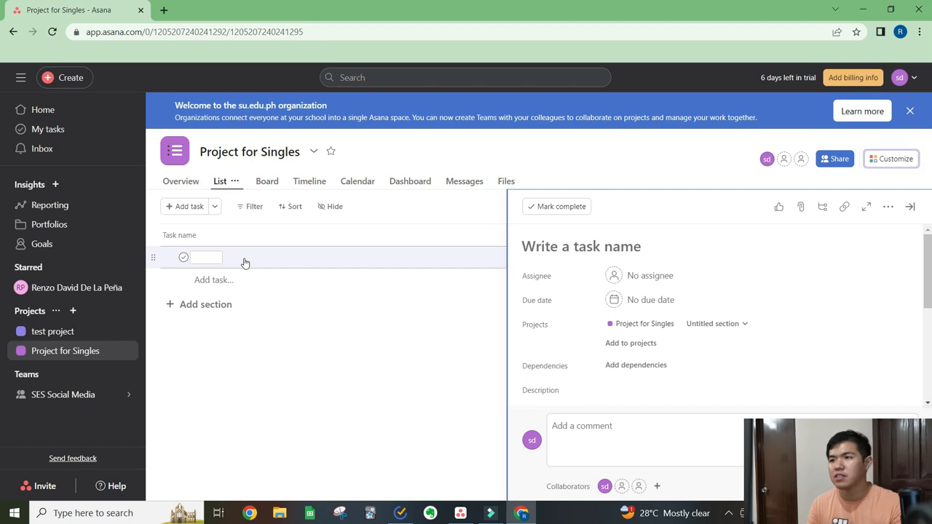
left_click(623, 246)
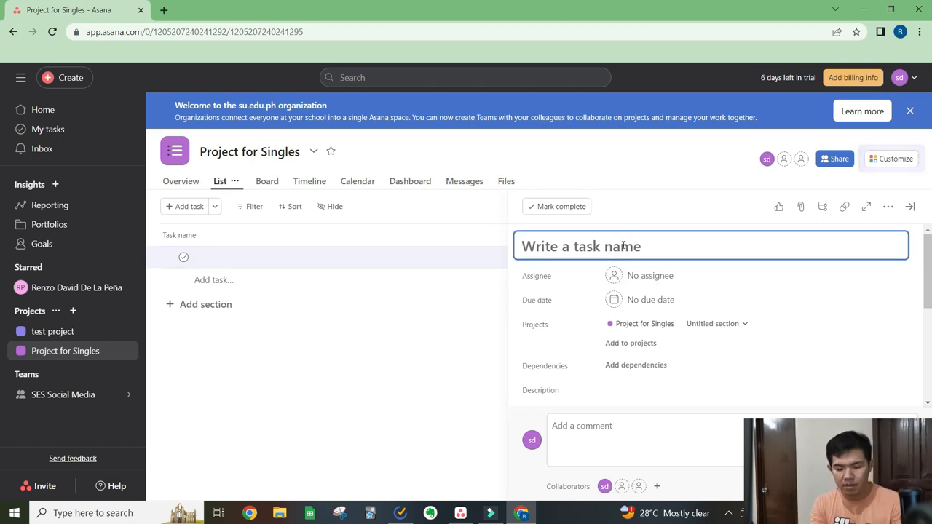
type("Make")
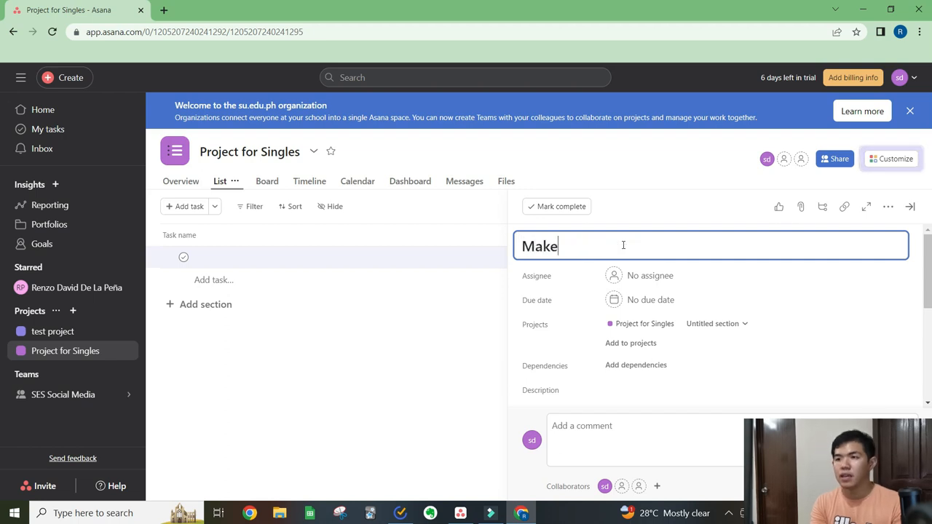
type(" a Video about")
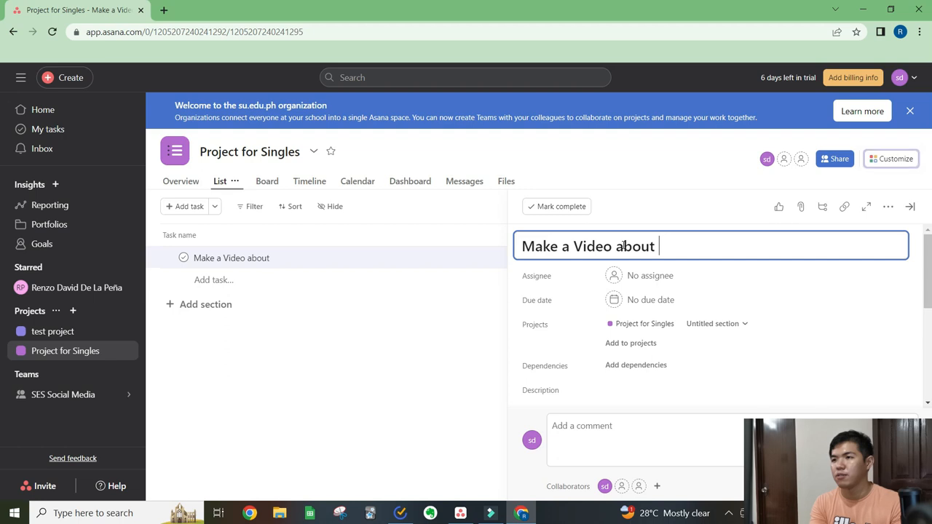
type(" How to get a girlfriend")
scroll(660, 271, "down", 1)
scroll(659, 271, "up", 1)
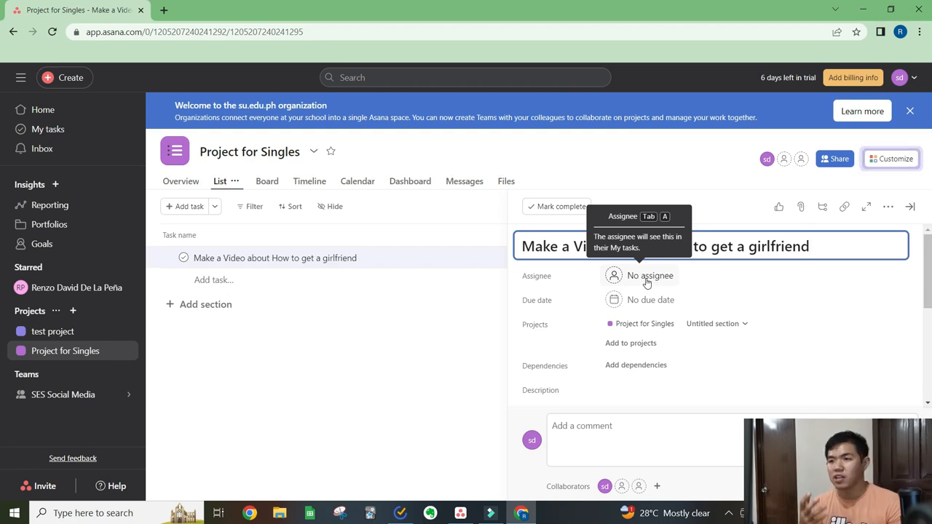
- Assign the video task to the team admin and set its due date to August 10, 2023
left_click(647, 280)
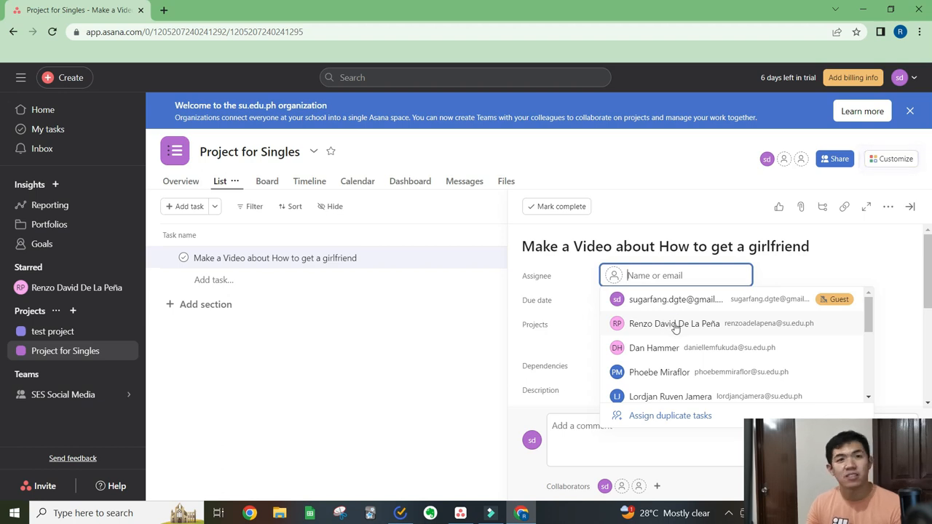
left_click(676, 325)
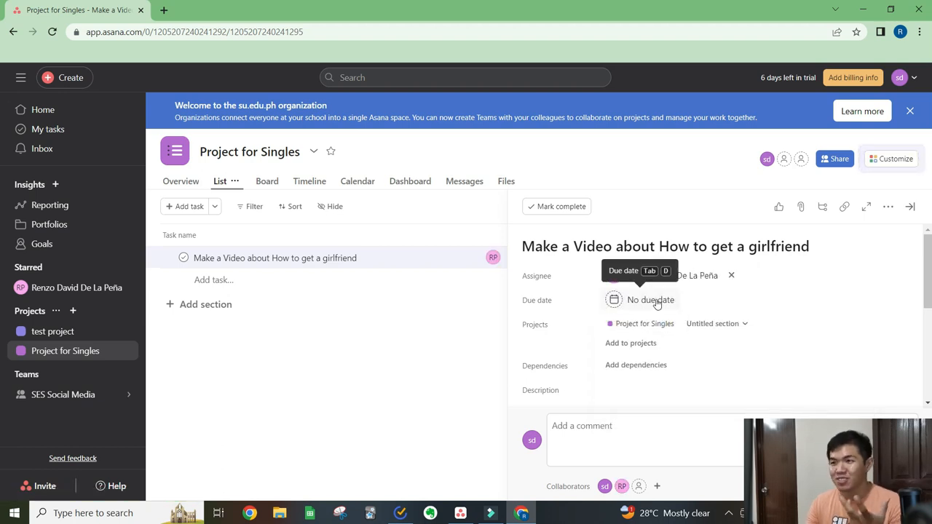
left_click(657, 301)
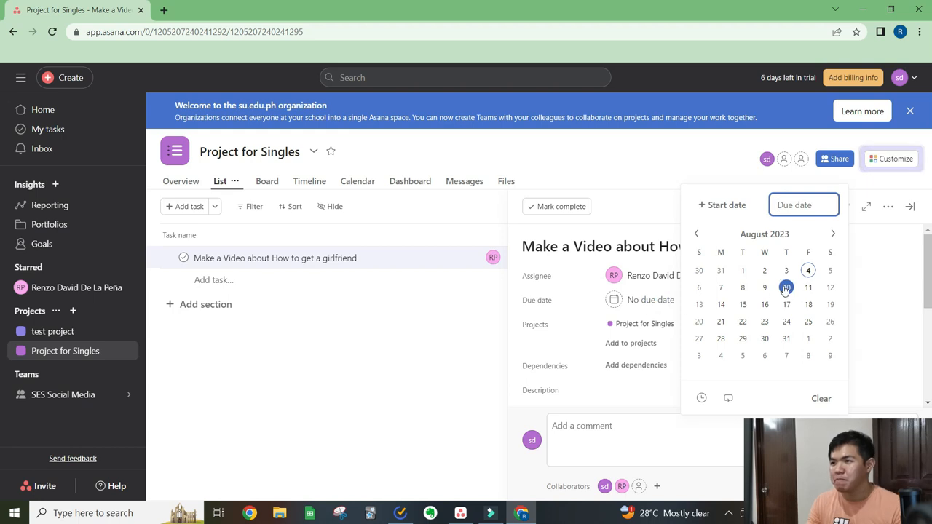
left_click(787, 305)
left_click(862, 312)
- Add the video task to test project as an additional project, and remove it from that project again
scroll(764, 291, "down", 1)
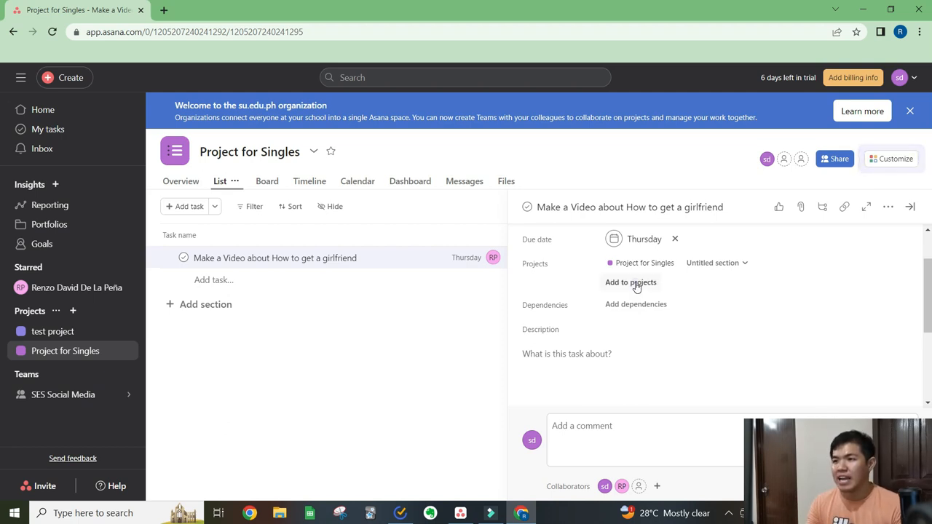
left_click(636, 284)
left_click(653, 317)
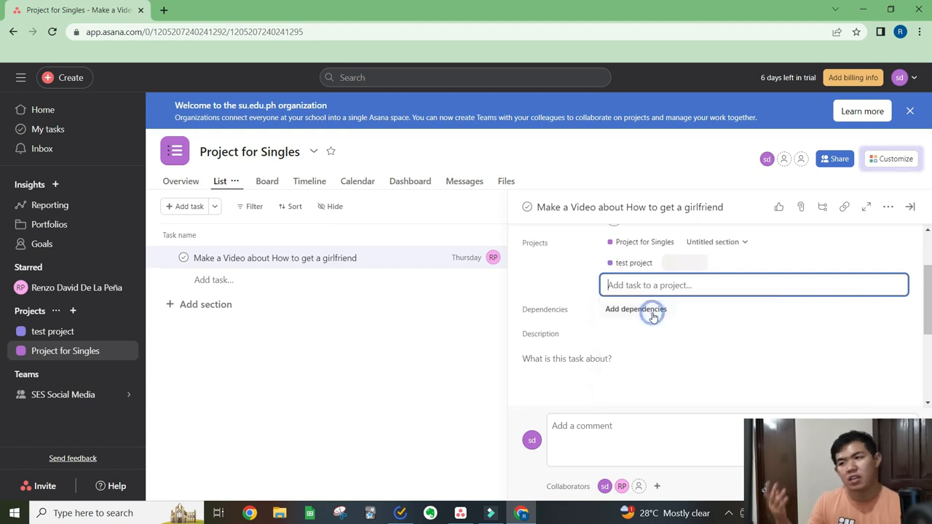
left_click(716, 263)
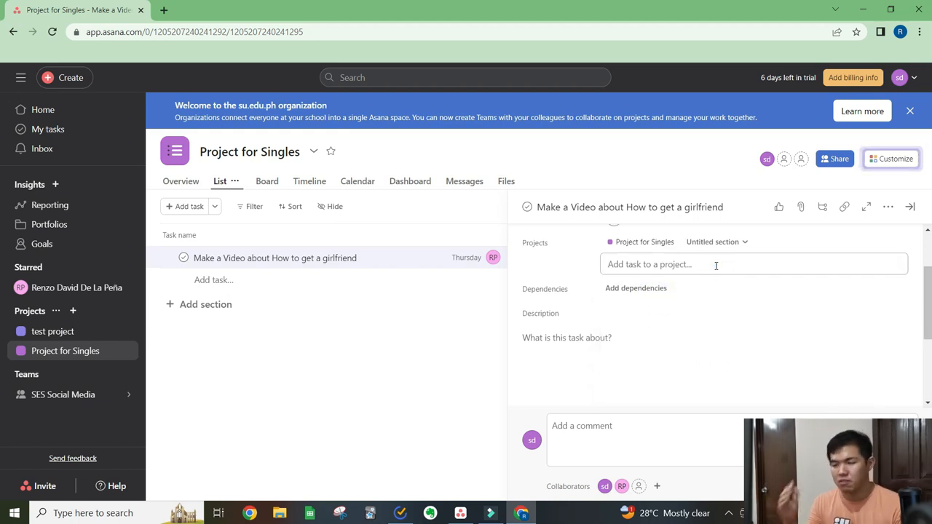
scroll(635, 348, "up", 2)
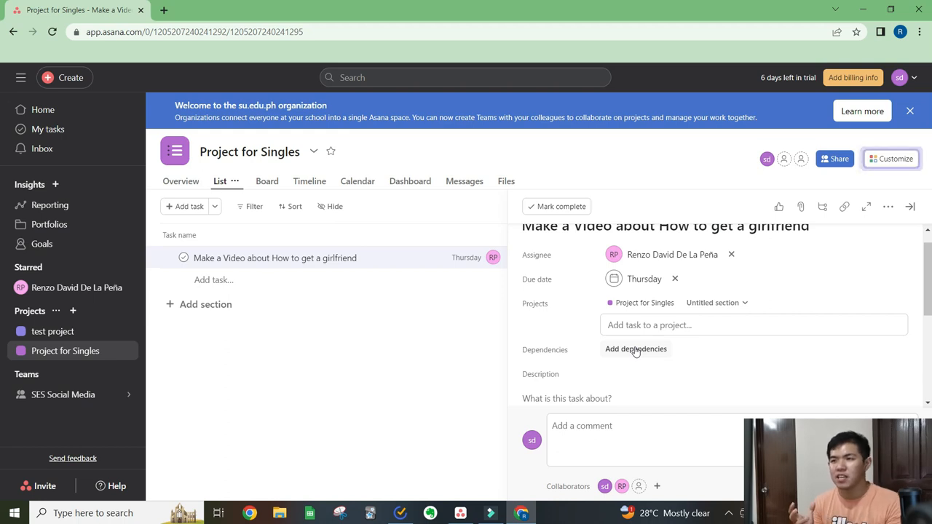
- Start a dependency on the video task and set its direction to Blocking
left_click(636, 349)
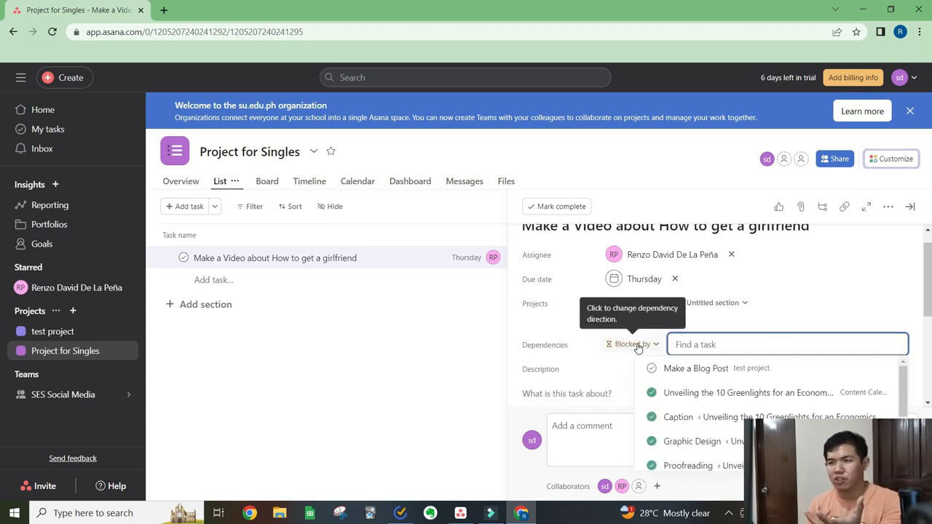
left_click(791, 321)
left_click(650, 349)
left_click(648, 346)
left_click(658, 389)
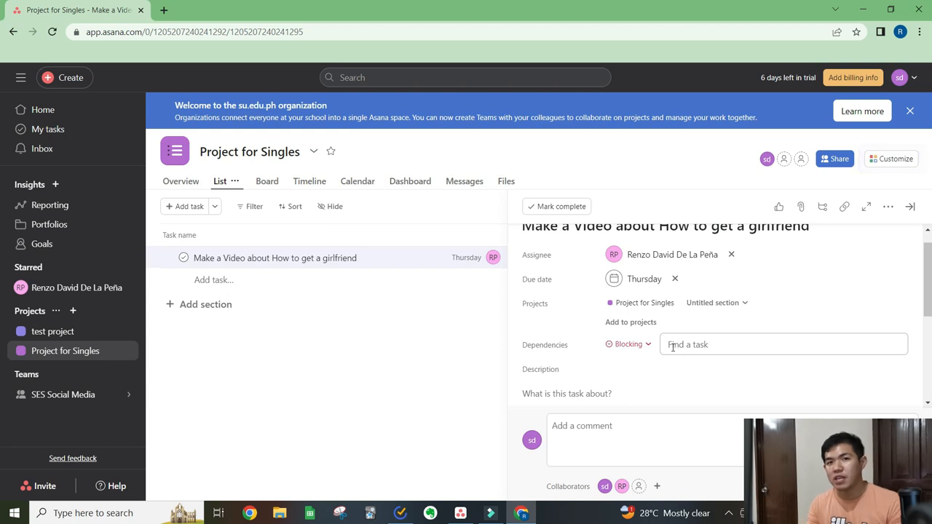
- Examine the description field of the video task and the mention and media items that can be inserted there
scroll(624, 335, "down", 1)
left_click(624, 335)
scroll(625, 335, "down", 1)
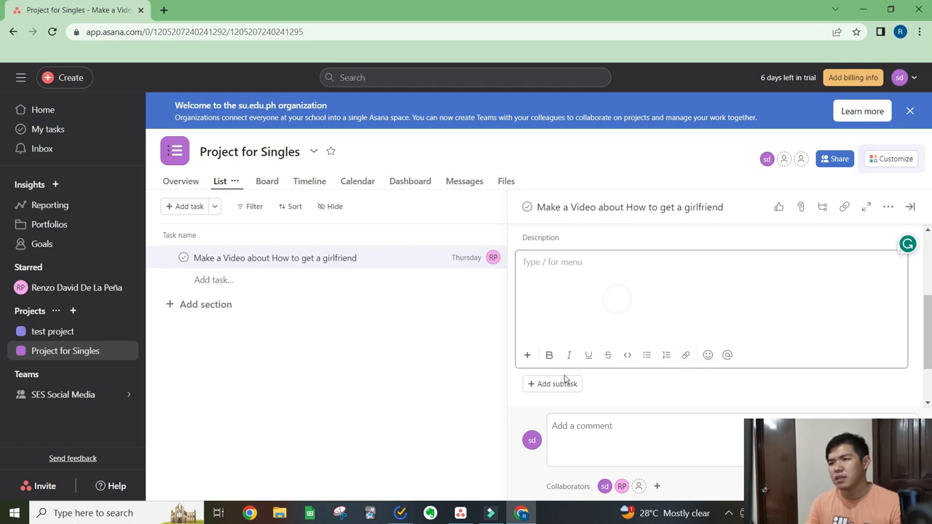
left_click(528, 356)
scroll(604, 294, "down", 5)
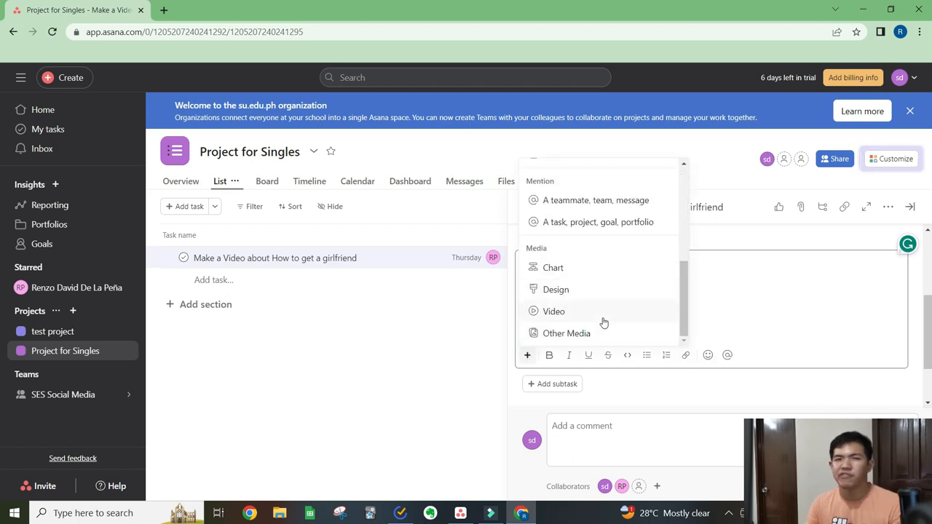
left_click(740, 302)
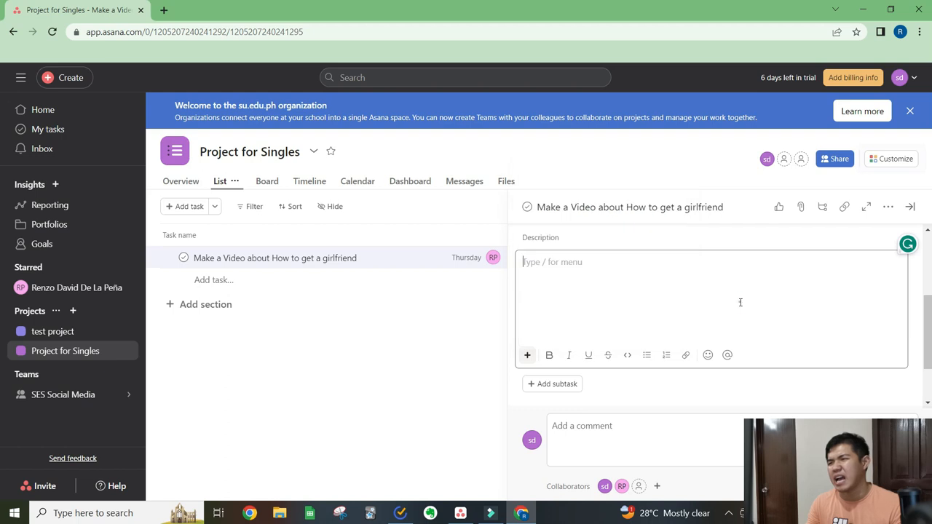
- Post a comment on the video task that greets the teammate by name and asks "what do you think about this project?"
left_click(642, 432)
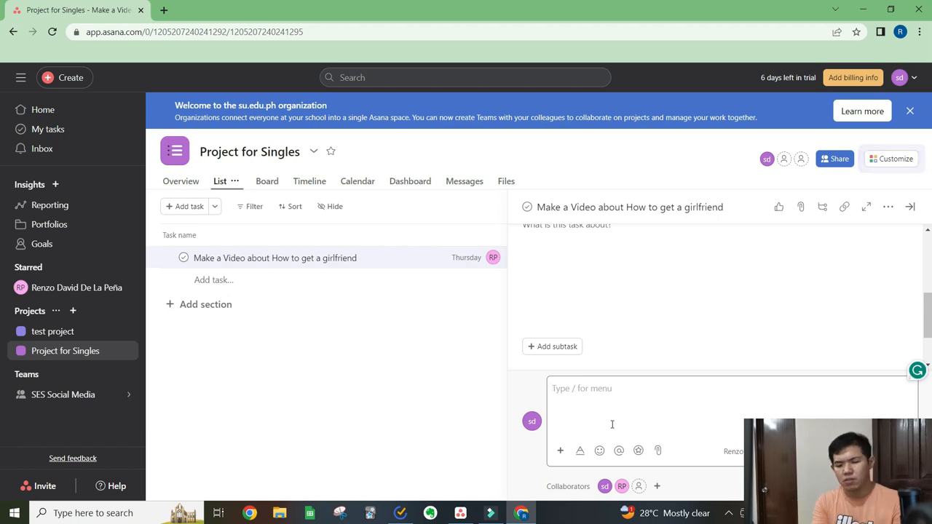
type("Hey Enzo")
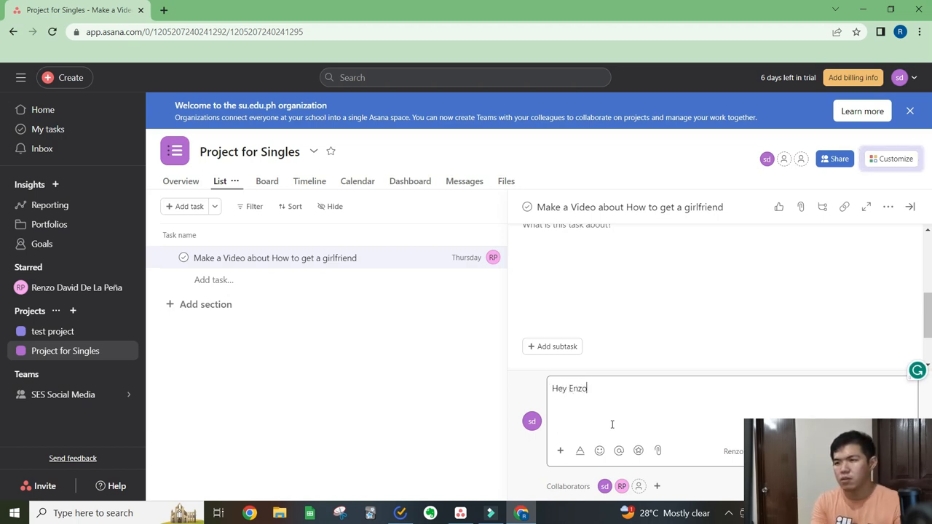
type(", what do you thin")
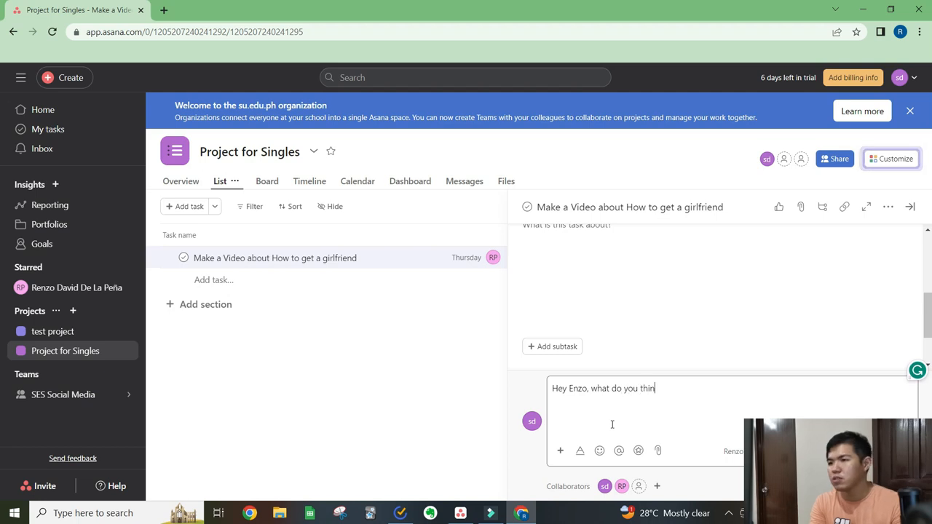
type("k about this p")
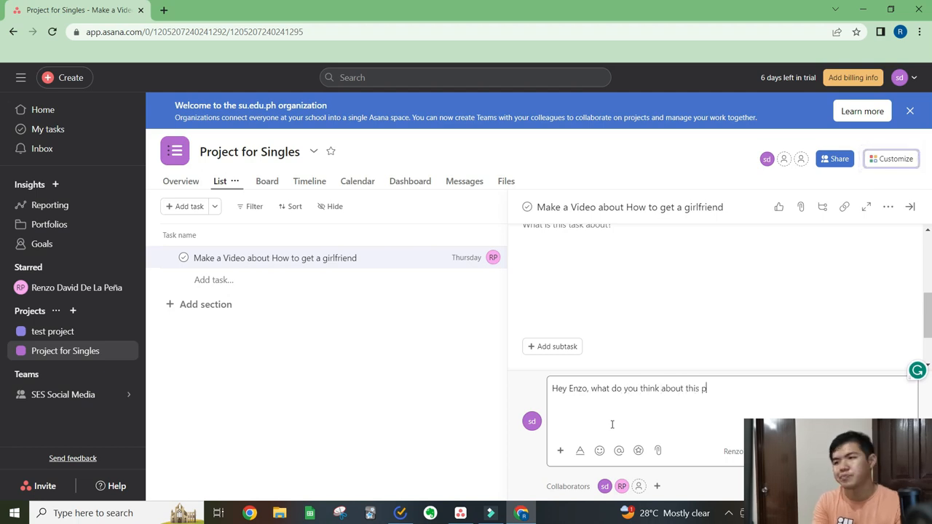
type("roject?")
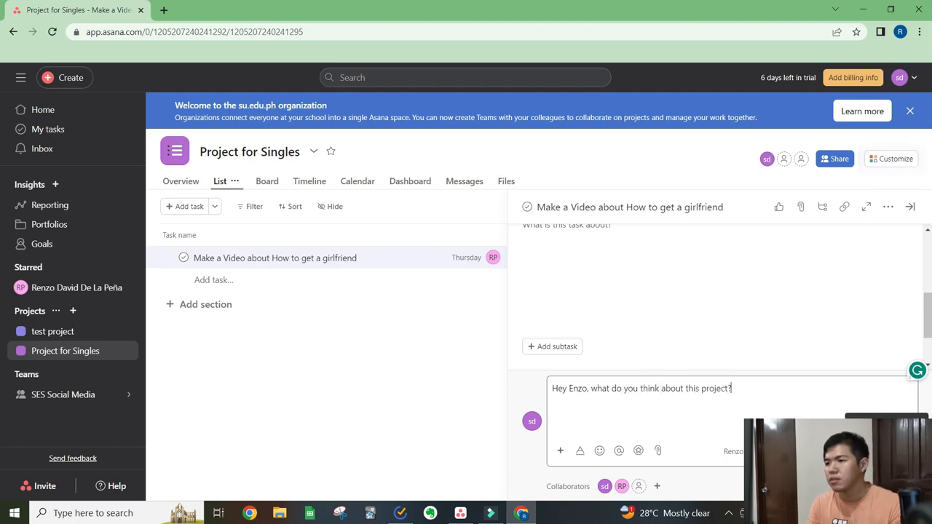
key("ctrl+Return")
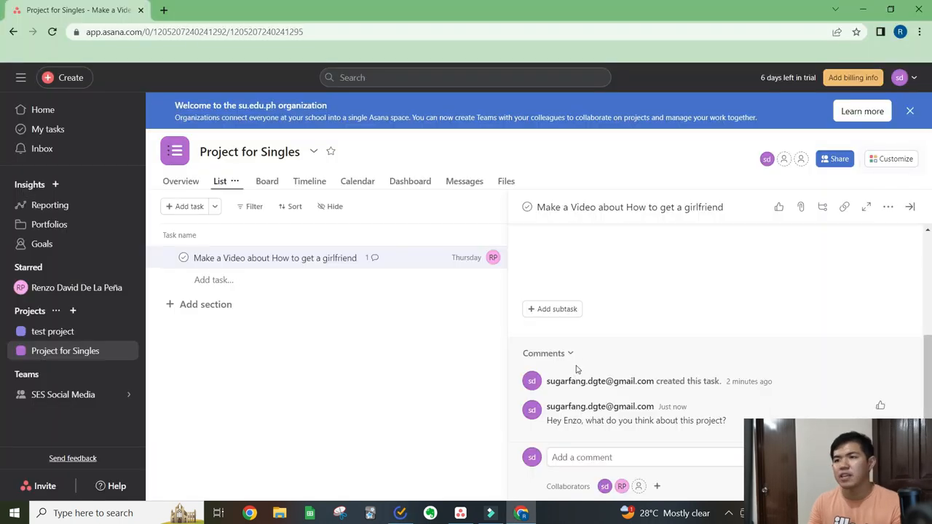
- Switch to the teammate's Asana window and check its Inbox for the new comment on the video task
key("alt+Tab")
key("alt+Tab")
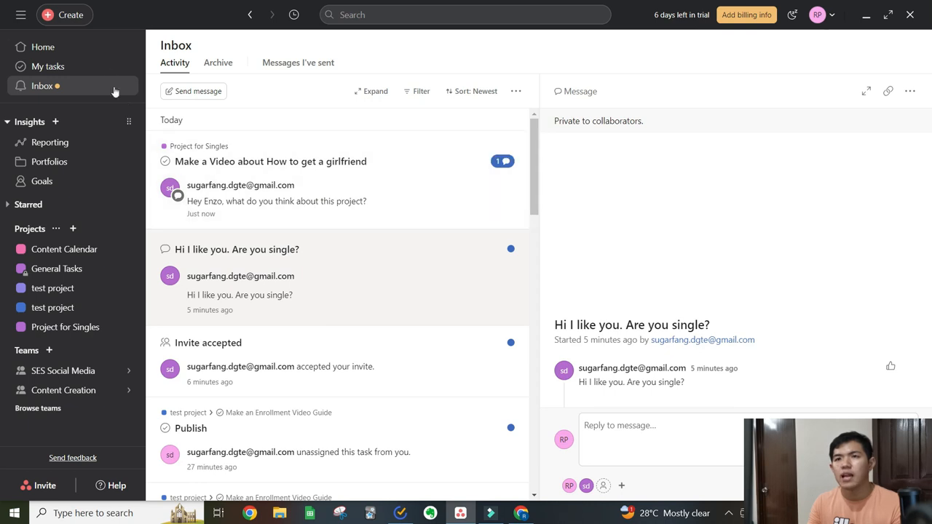
left_click(107, 66)
left_click(107, 86)
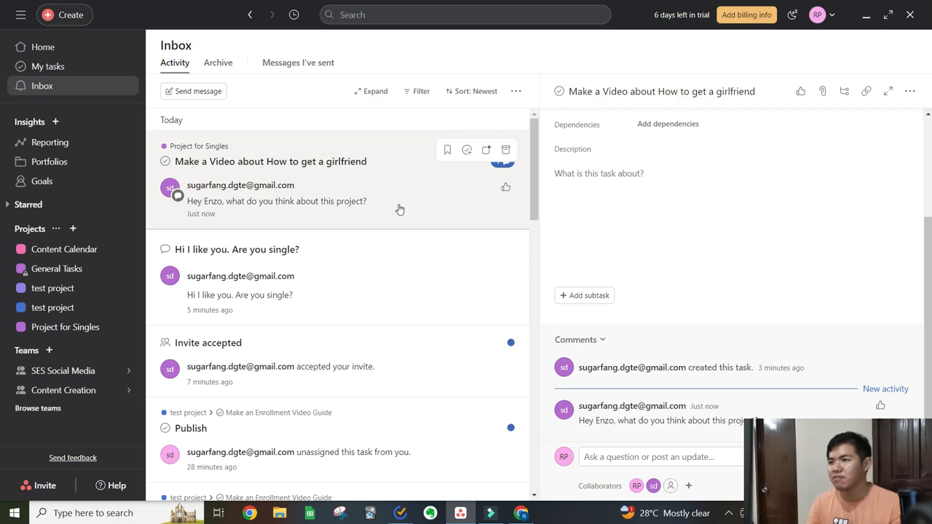
- Switch back to the browser and add the subtasks "Outline" and "Video Script" to the video task
key("alt+Tab")
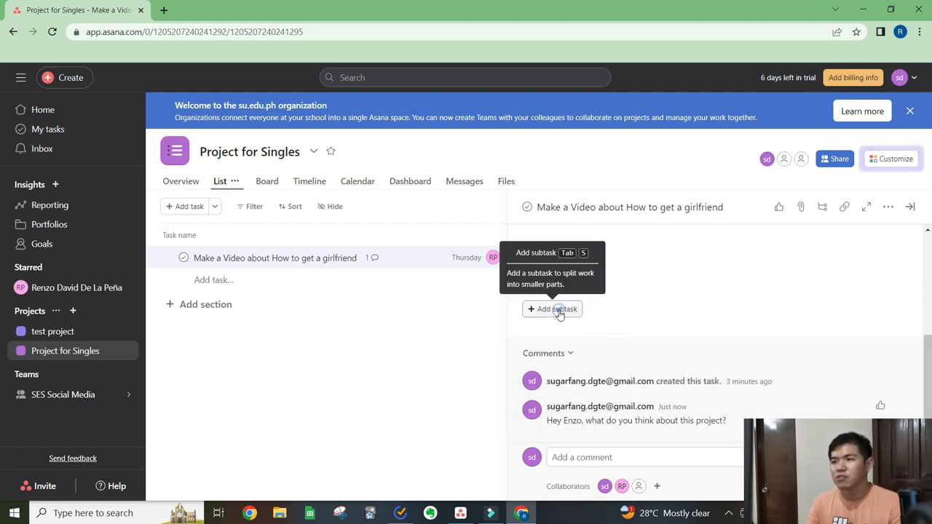
left_click(558, 309)
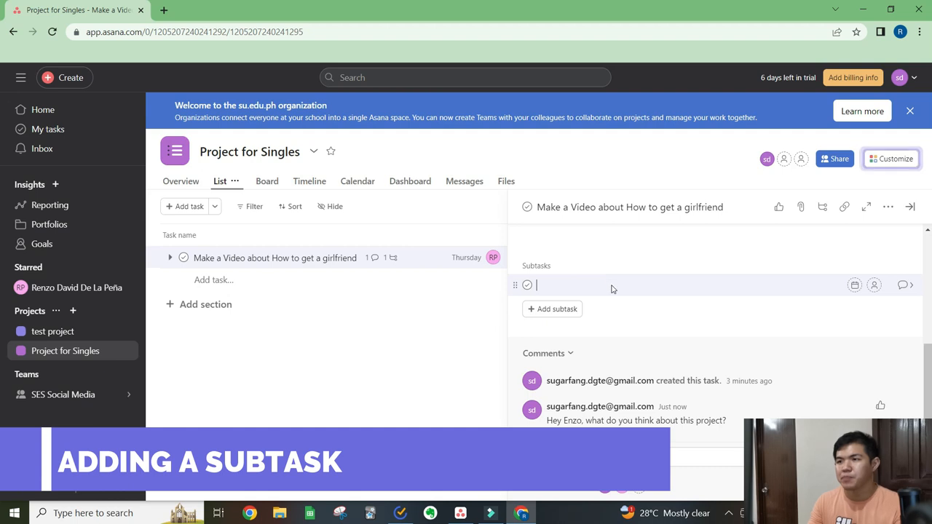
type("Outline")
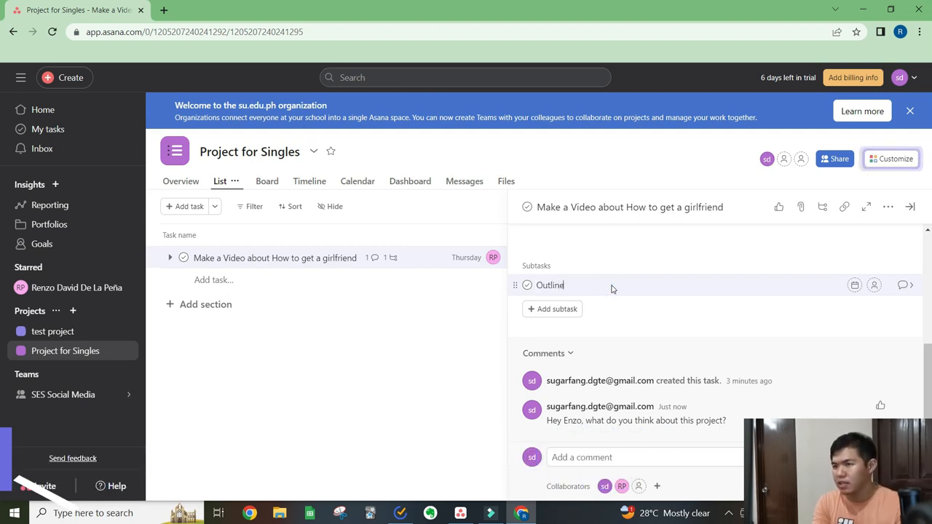
key("Return")
type("Video Script")
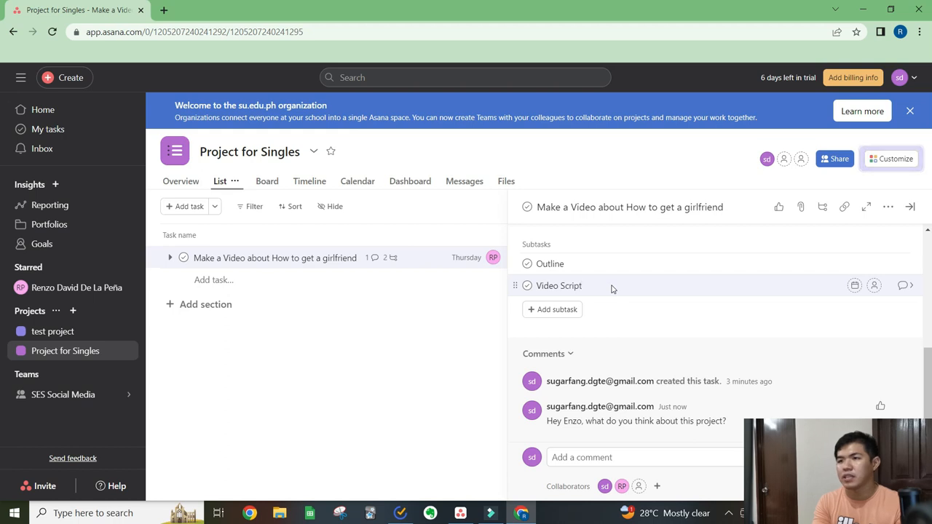
- Add three more subtasks to the video task: "Record Video", "Edit my Video" and "Publish"
key("Return")
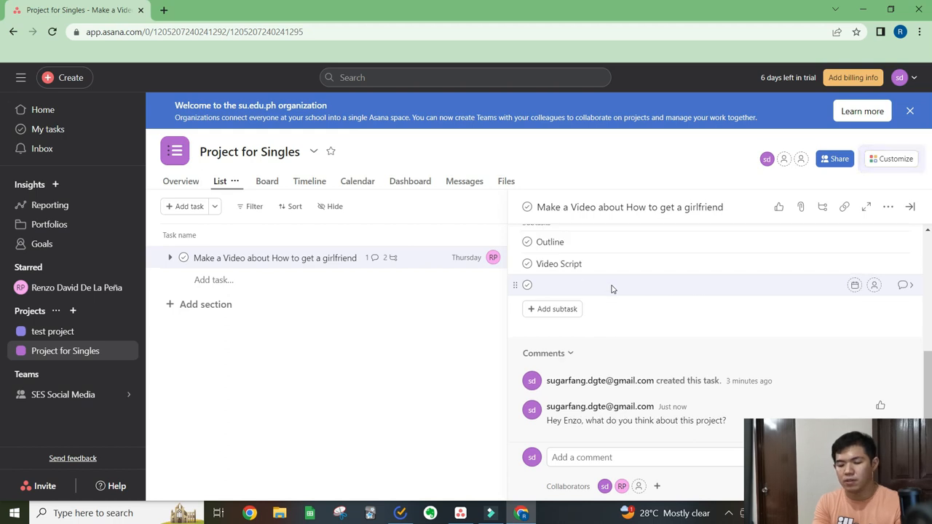
type("Record Video")
key("Return")
type("Edit my Video")
key("Return")
type("Publish")
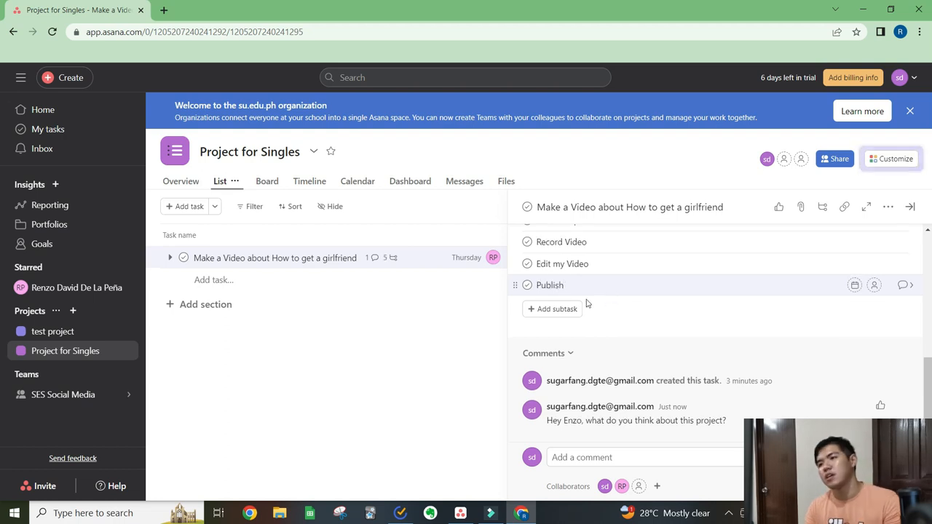
left_click(631, 308)
- Open the Outline subtask's details, assign it to the guest account, and set its due date to August 8, 2023
scroll(634, 315, "up", 2)
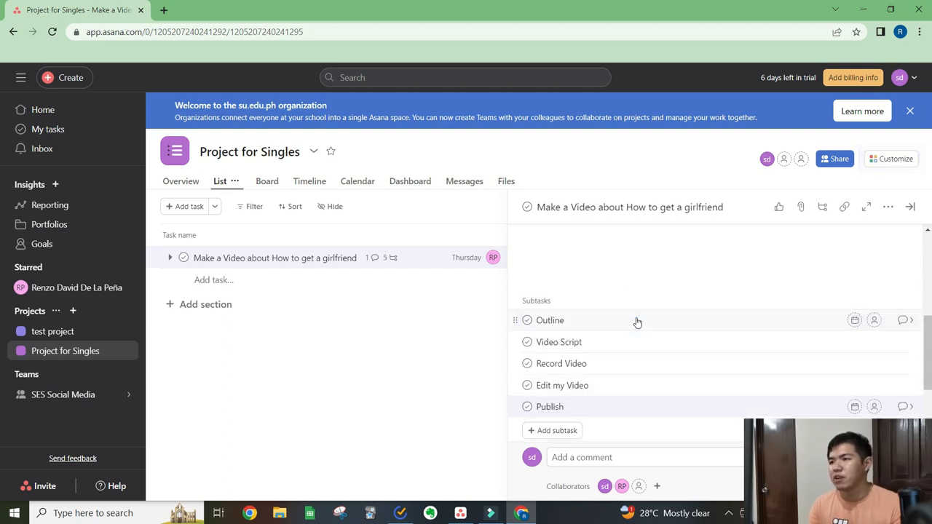
scroll(704, 337, "up", 1)
scroll(689, 335, "down", 1)
scroll(670, 337, "down", 2)
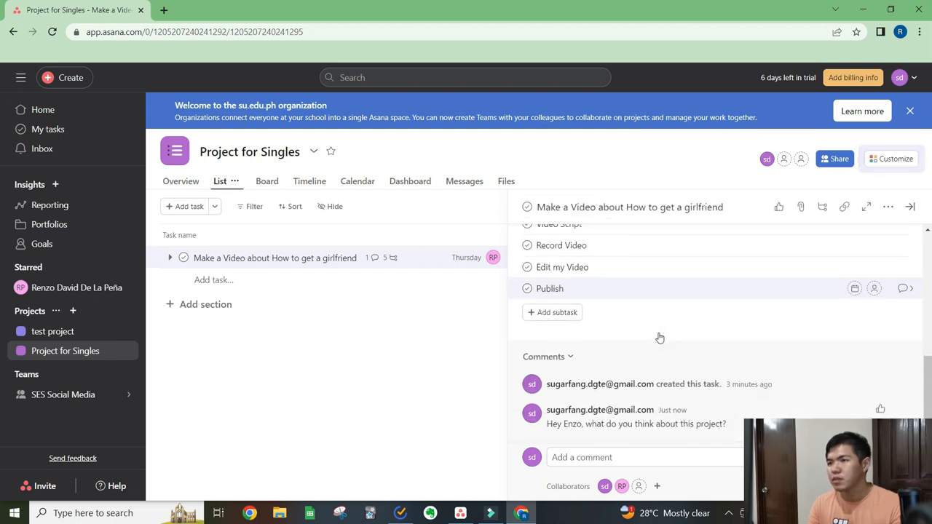
scroll(656, 334, "up", 3)
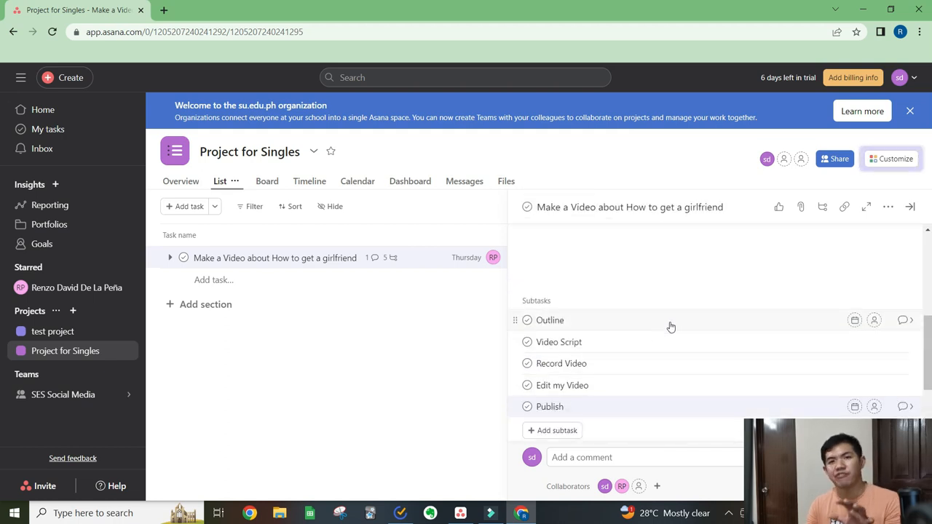
left_click(904, 322)
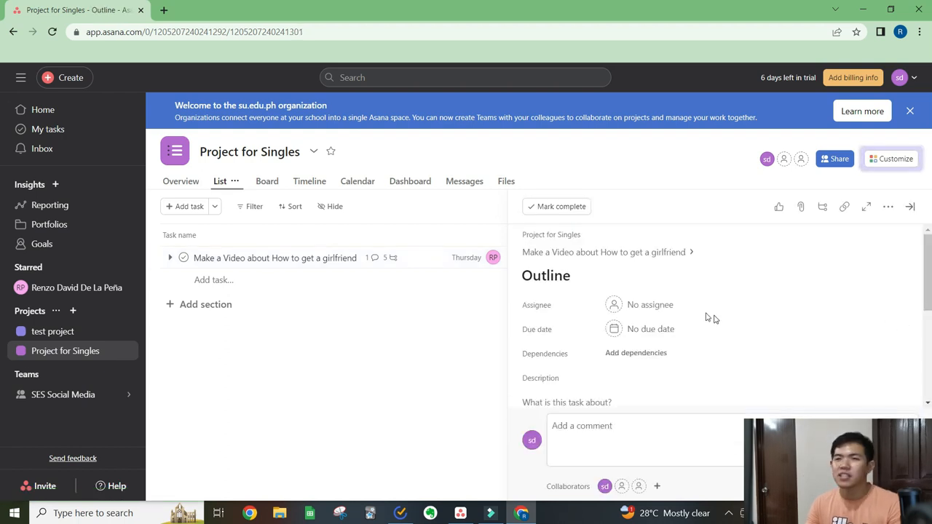
left_click(656, 306)
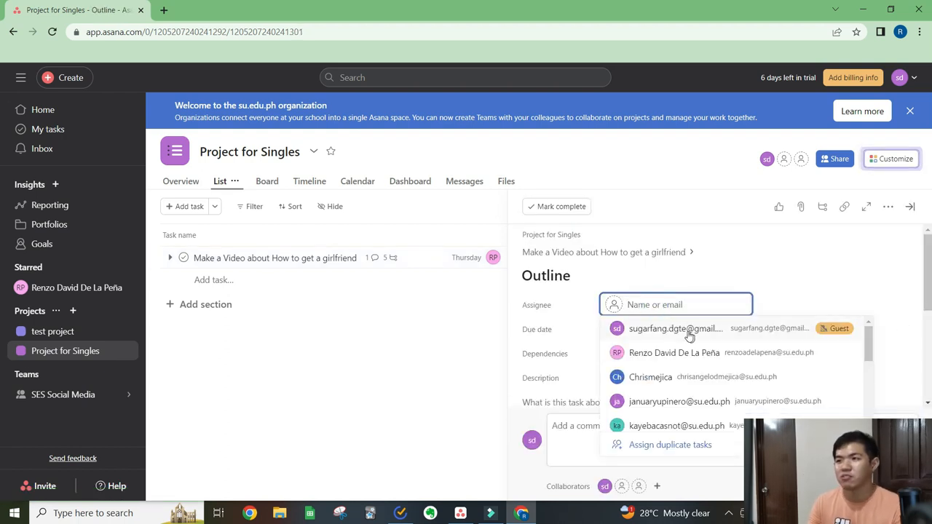
left_click(689, 331)
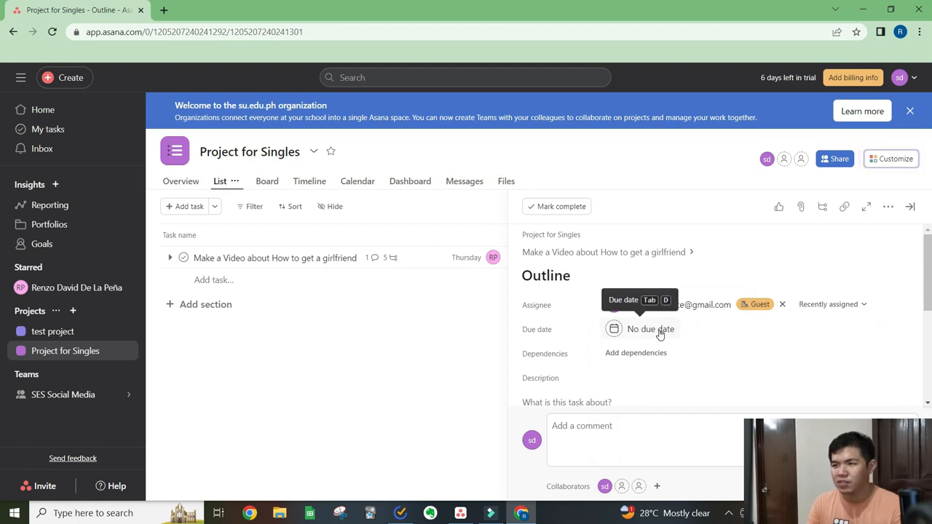
left_click(660, 333)
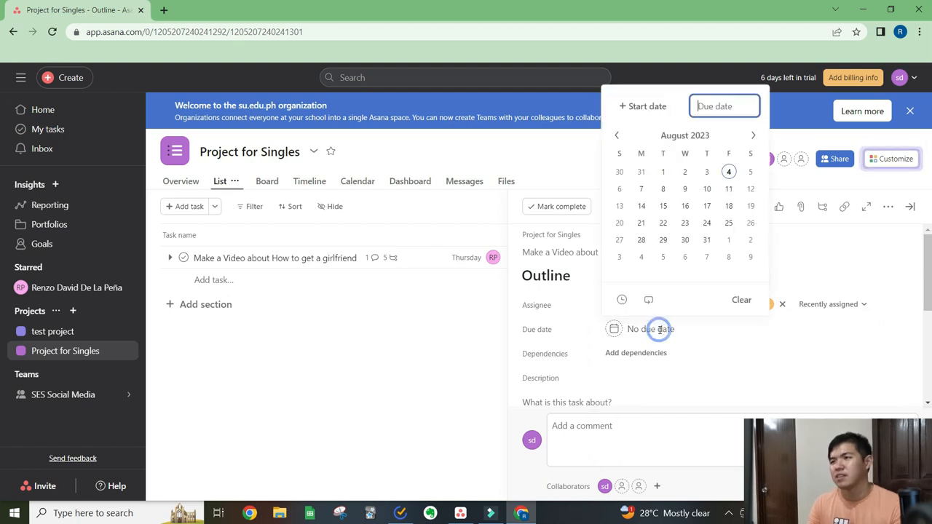
left_click(664, 191)
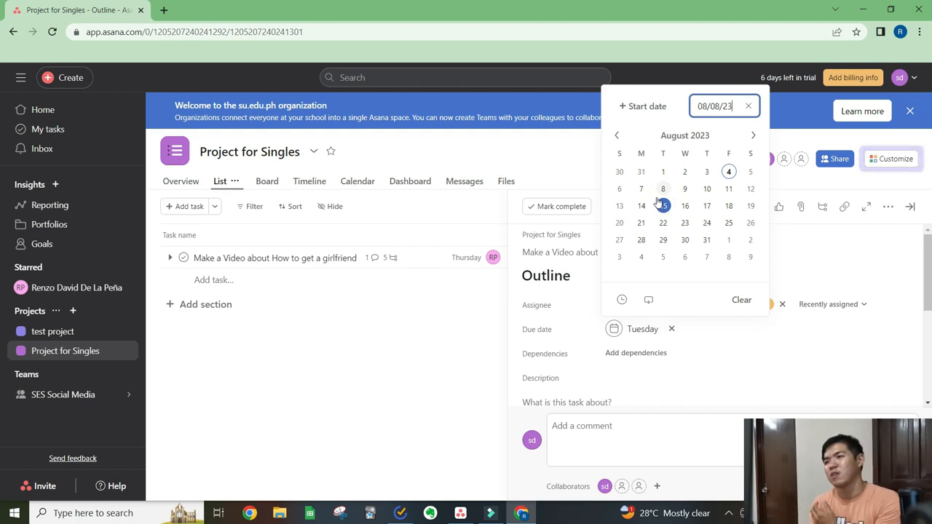
left_click(737, 341)
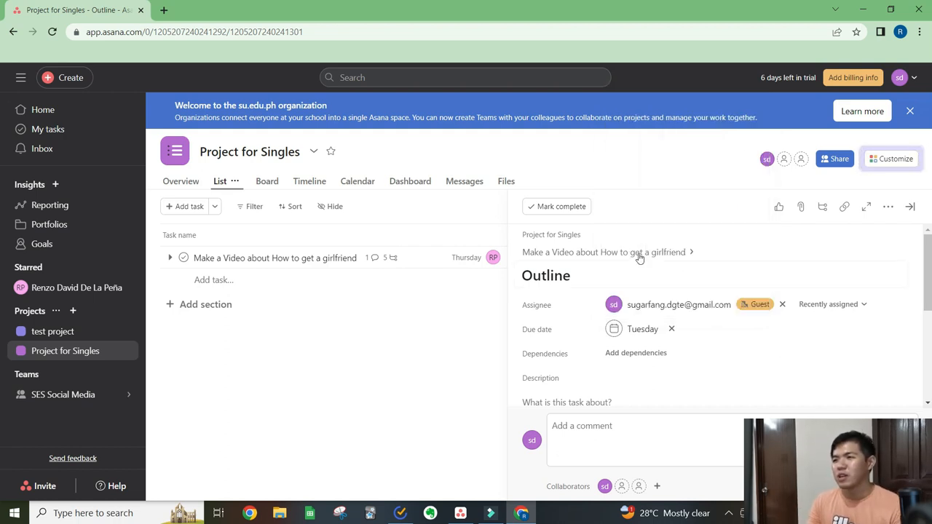
- Return from the Outline subtask to the parent video task and review its subtask list
left_click(599, 253)
scroll(732, 341, "down", 5)
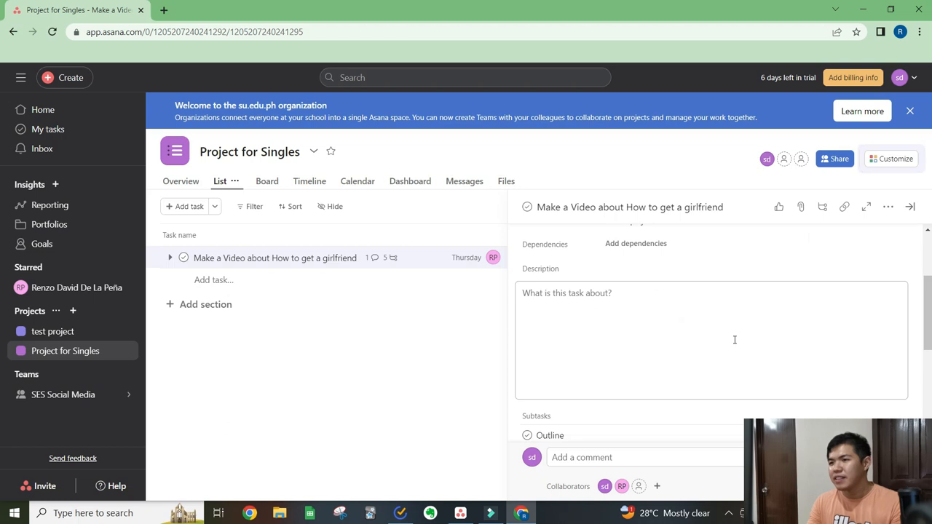
scroll(606, 326, "up", 2)
scroll(609, 326, "down", 3)
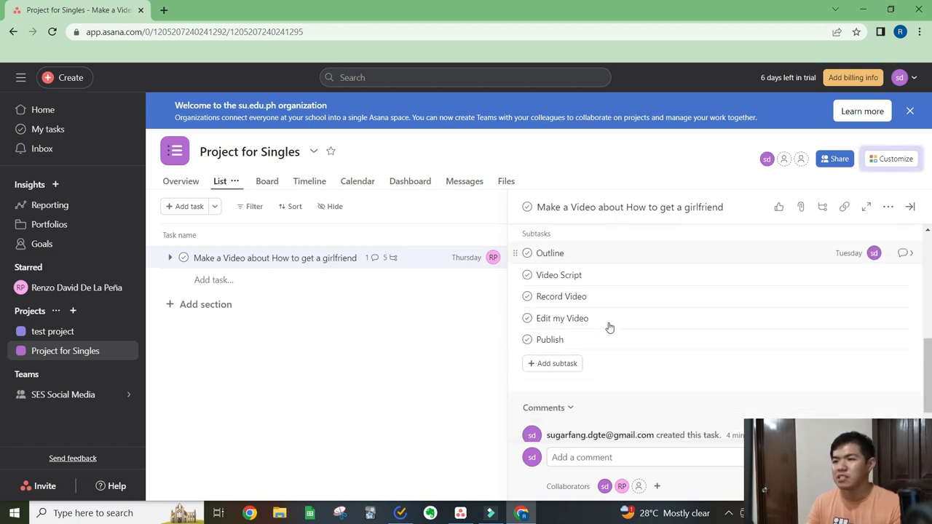
scroll(615, 322, "up", 3)
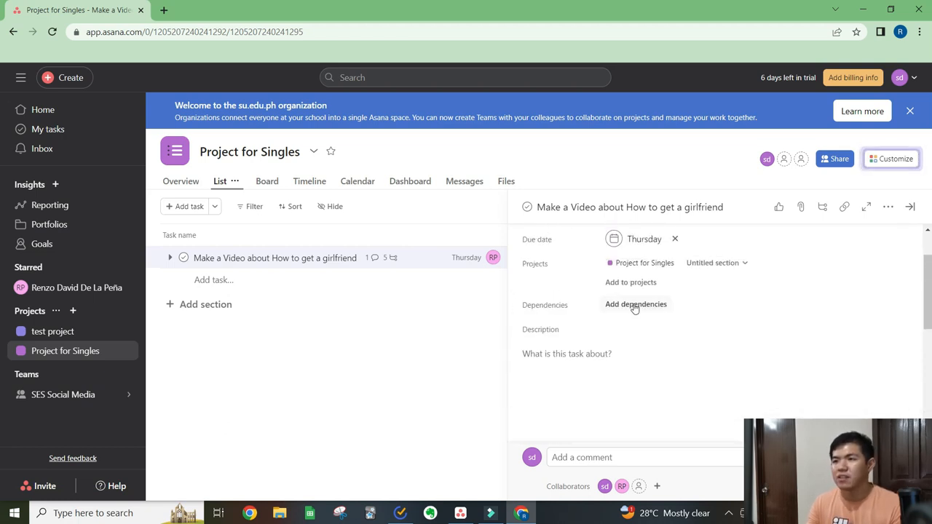
- Add a dependency to the video task with the direction Blocking, linked to its own Publish subtask
left_click(635, 307)
left_click(631, 305)
left_click(658, 351)
scroll(630, 328, "down", 3)
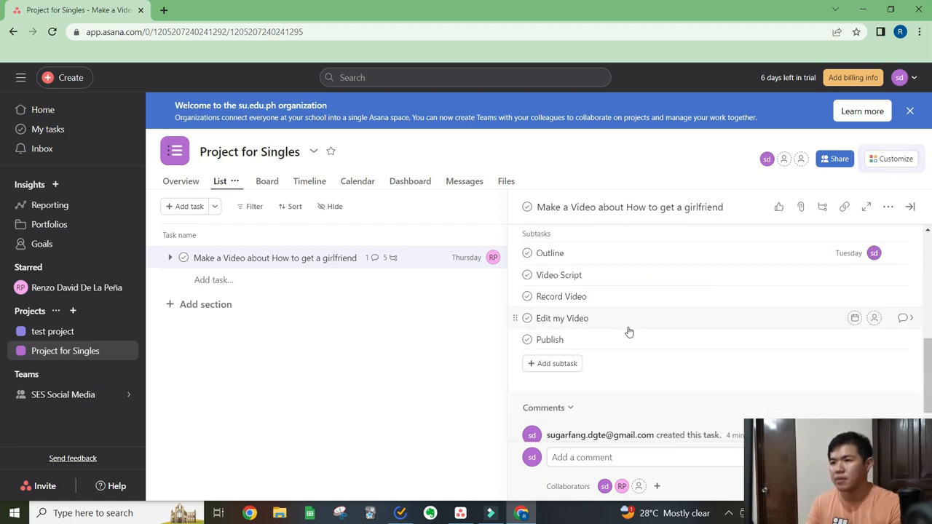
scroll(727, 364, "up", 3)
left_click(727, 365)
type("publish")
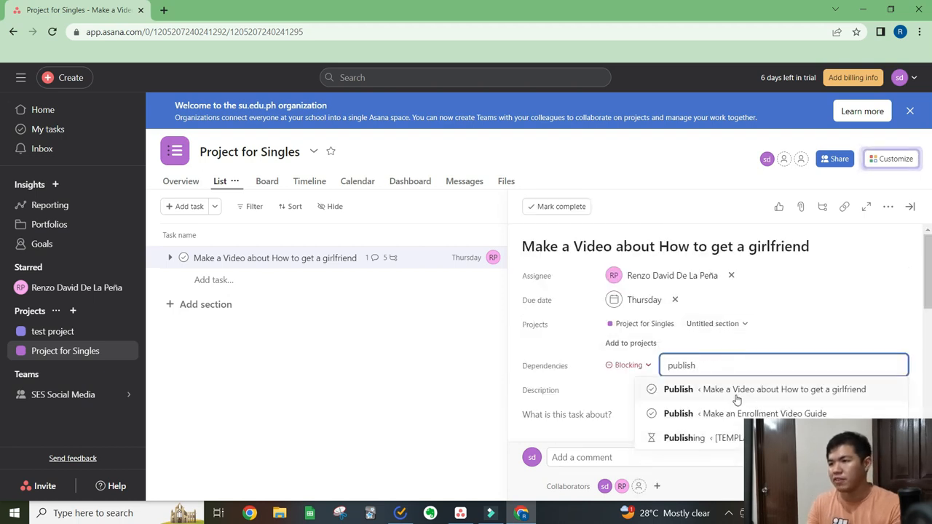
left_click(739, 391)
scroll(720, 397, "down", 2)
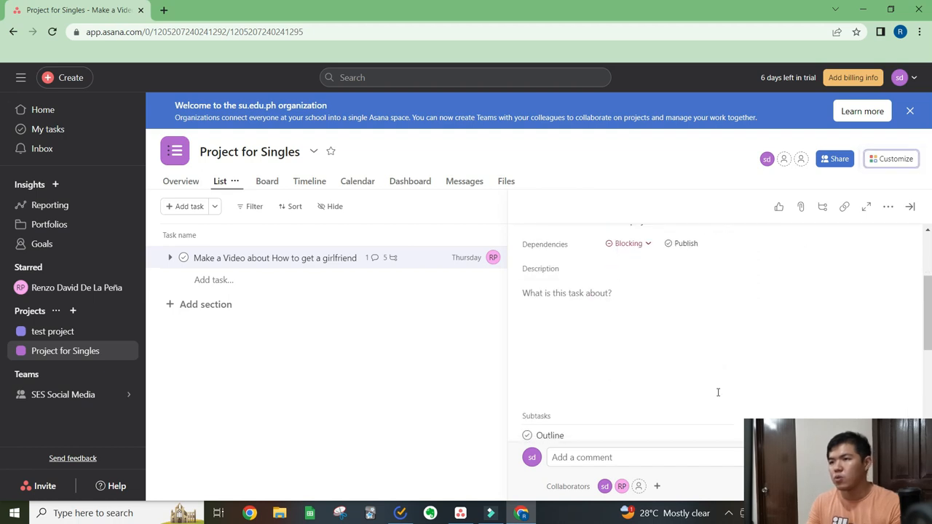
scroll(715, 394, "down", 3)
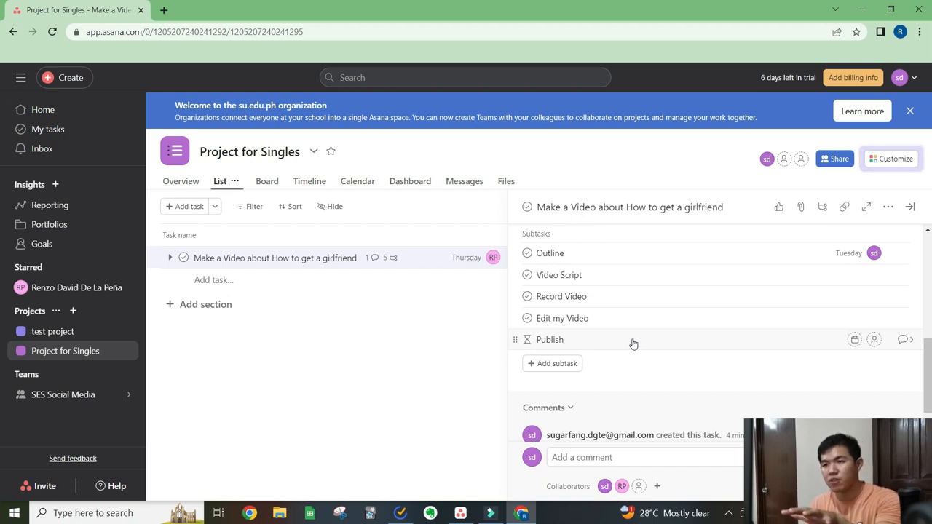
- Add a dependency to the Outline subtask with the direction Blocking, linked to the Video Script subtask
scroll(631, 338, "up", 1)
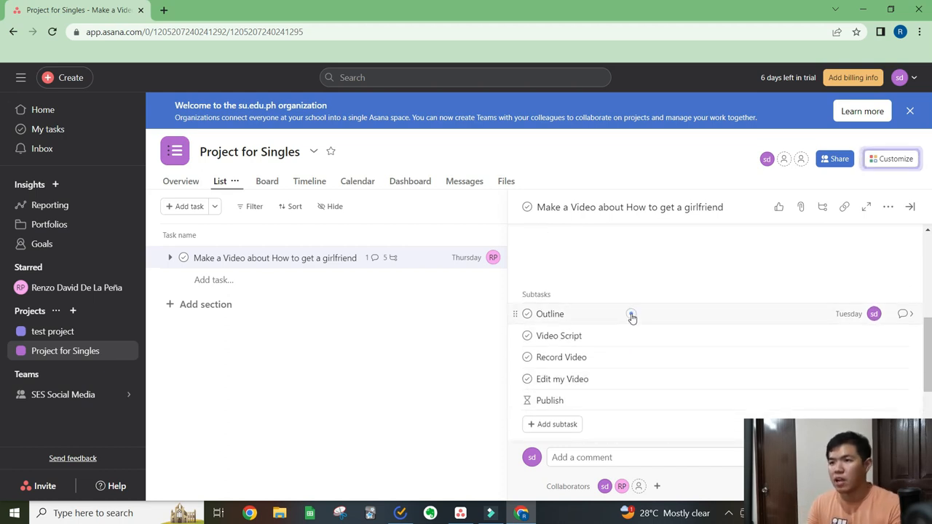
left_click(901, 318)
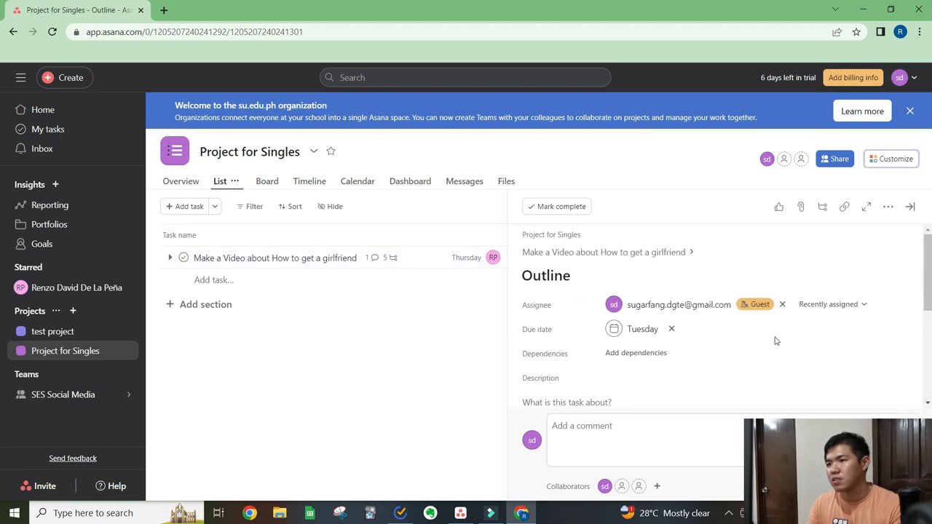
left_click(661, 354)
left_click(651, 352)
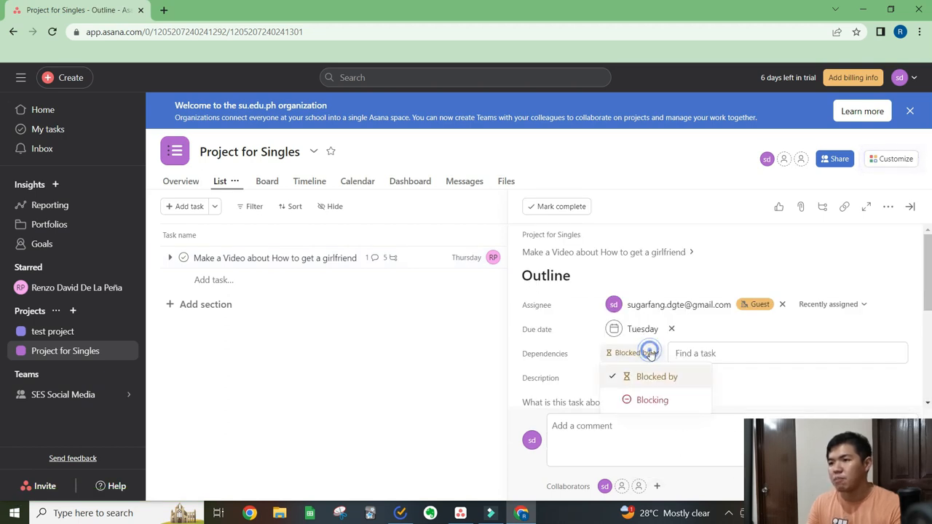
left_click(652, 400)
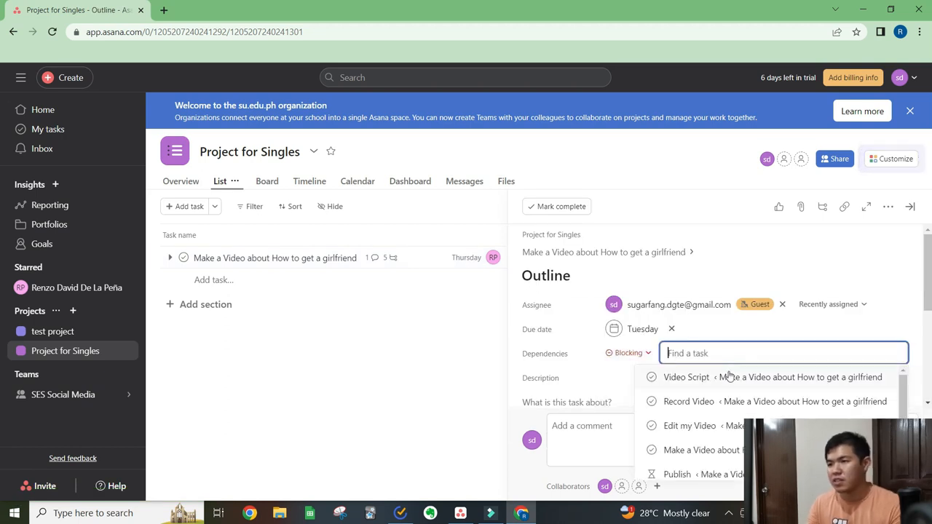
left_click(746, 385)
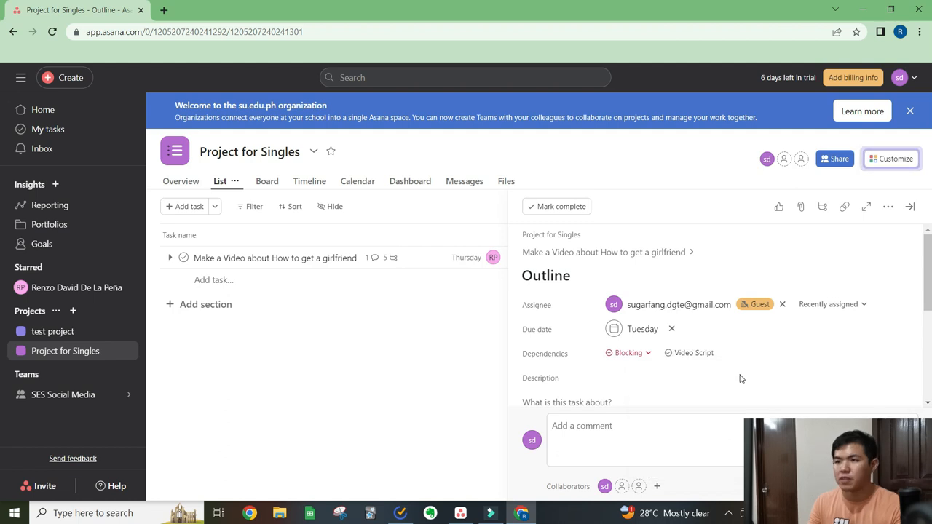
- Return to the parent video task, mark it complete, and close its details
left_click(592, 252)
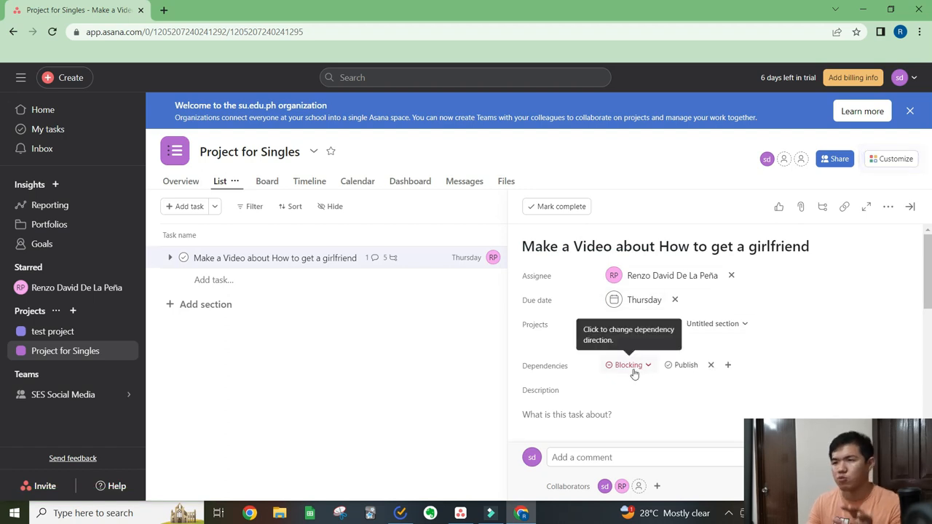
left_click(567, 208)
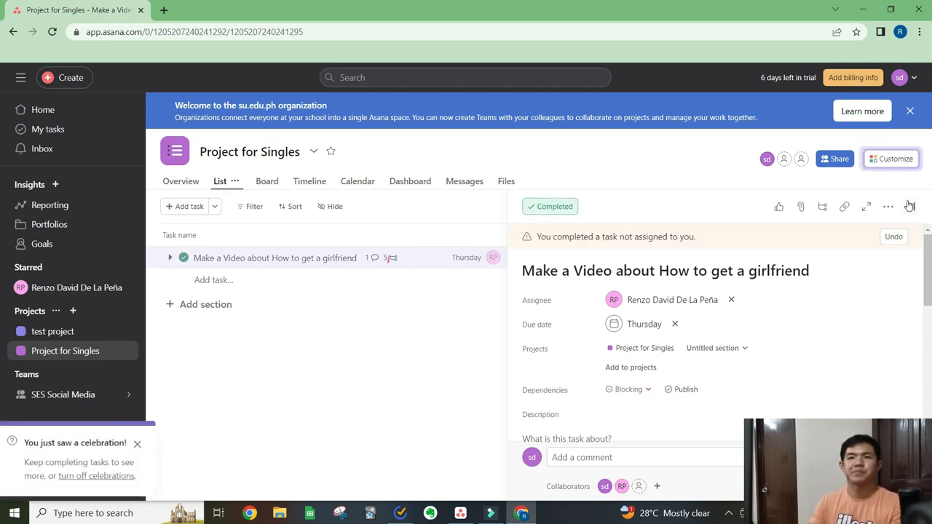
left_click(367, 294)
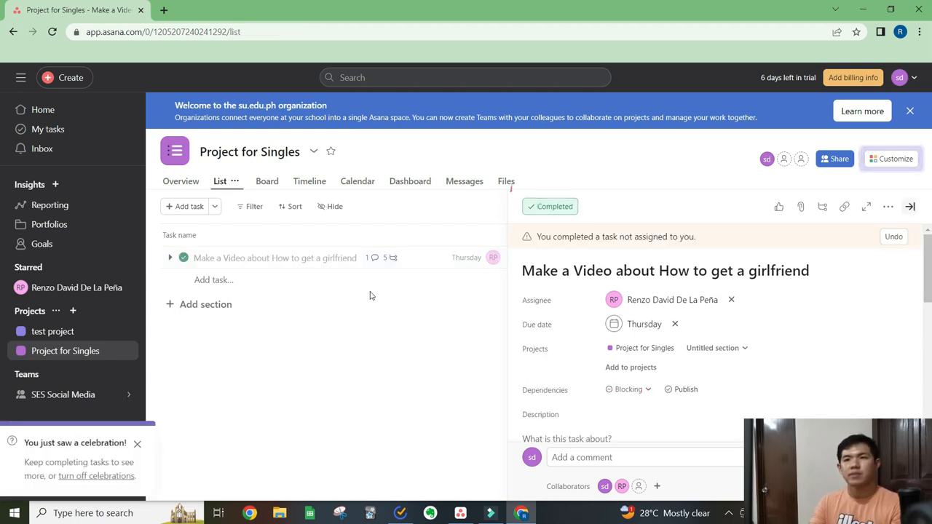
- Filter the project's task list to incomplete tasks and save the filtered list view
left_click(254, 208)
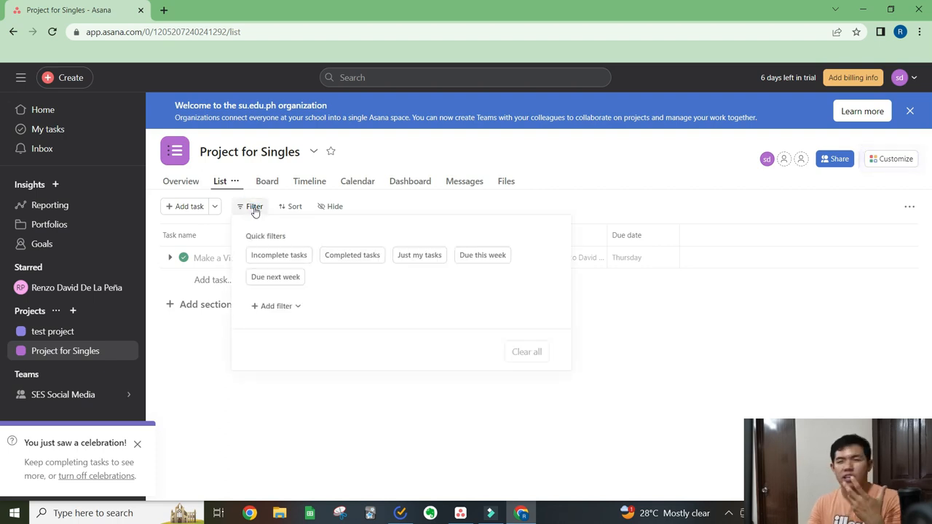
left_click(287, 258)
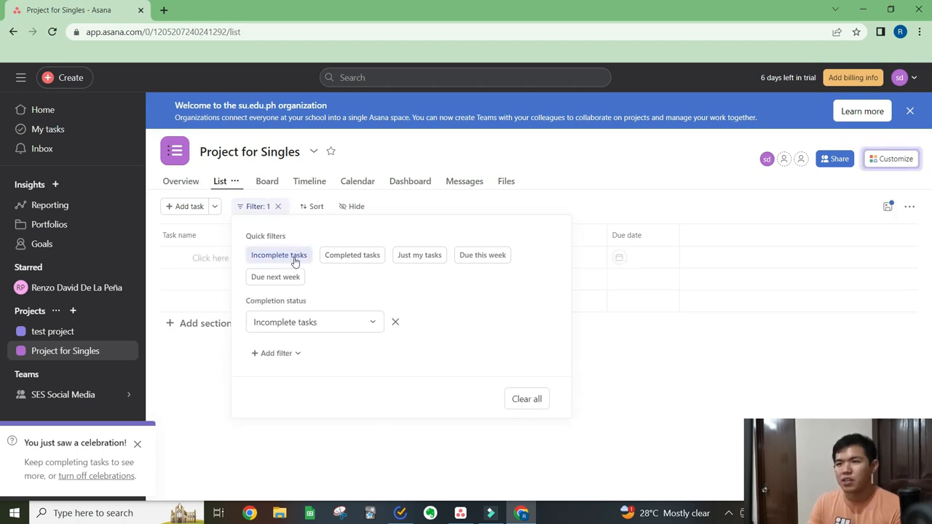
left_click(643, 370)
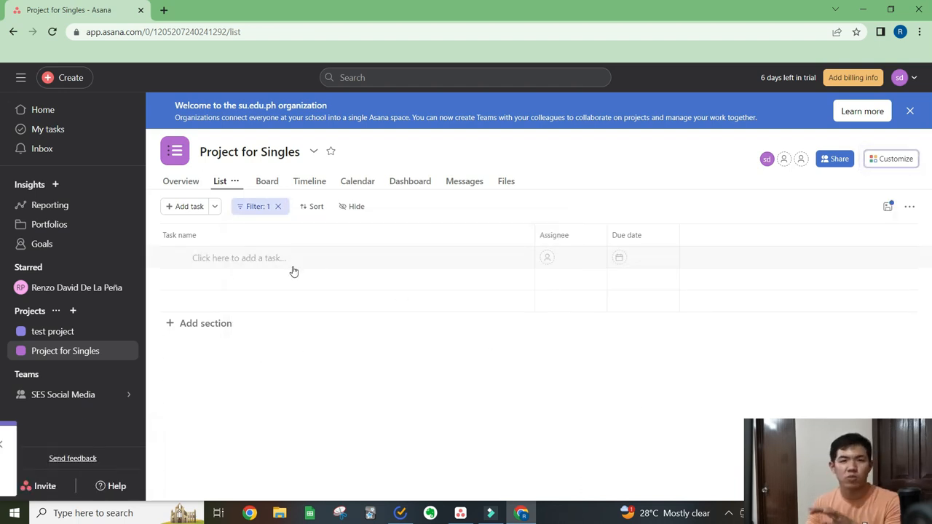
left_click(889, 208)
left_click(831, 252)
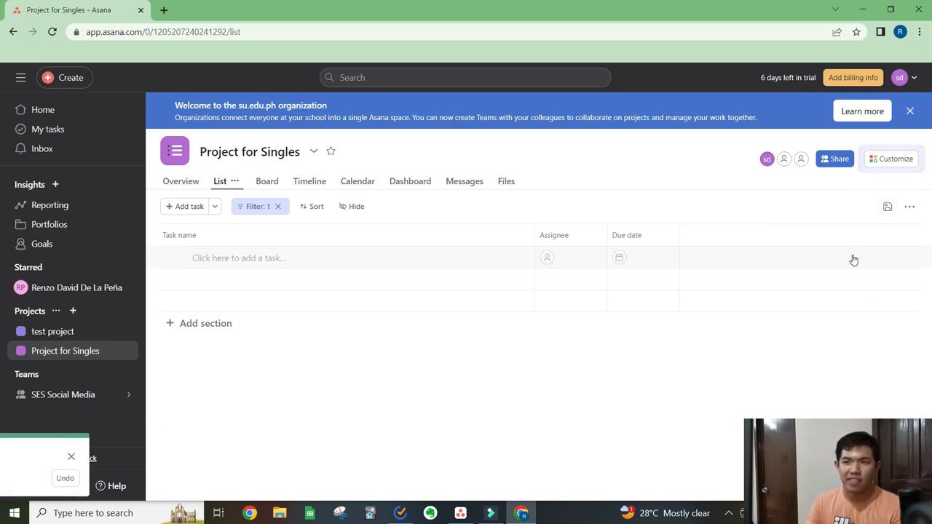
- Check the List view's options and the project's Board view, and return to the List view
left_click(234, 181)
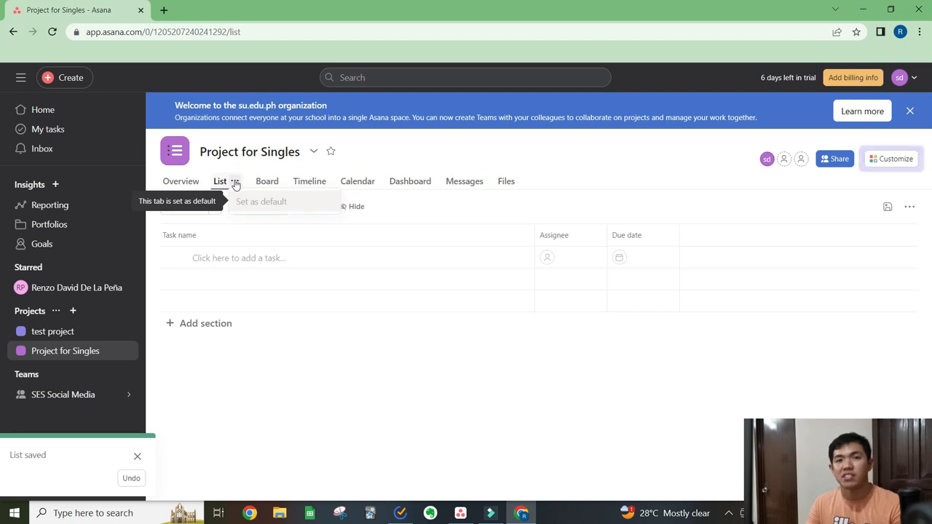
left_click(235, 182)
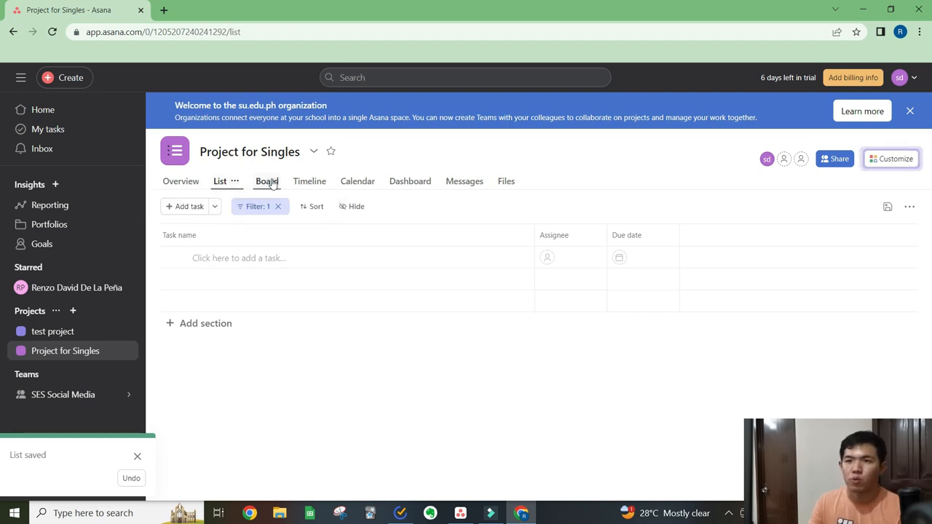
left_click(268, 182)
left_click(273, 182)
left_click(274, 183)
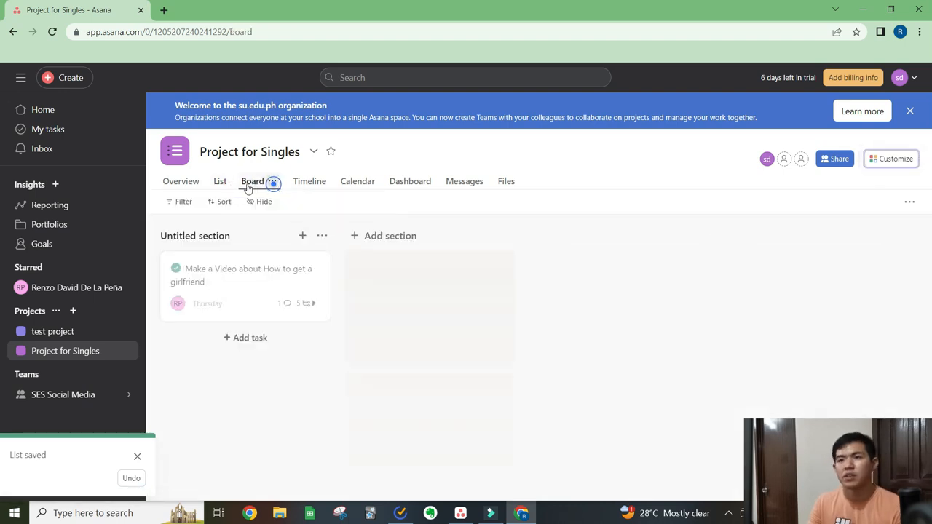
left_click(219, 183)
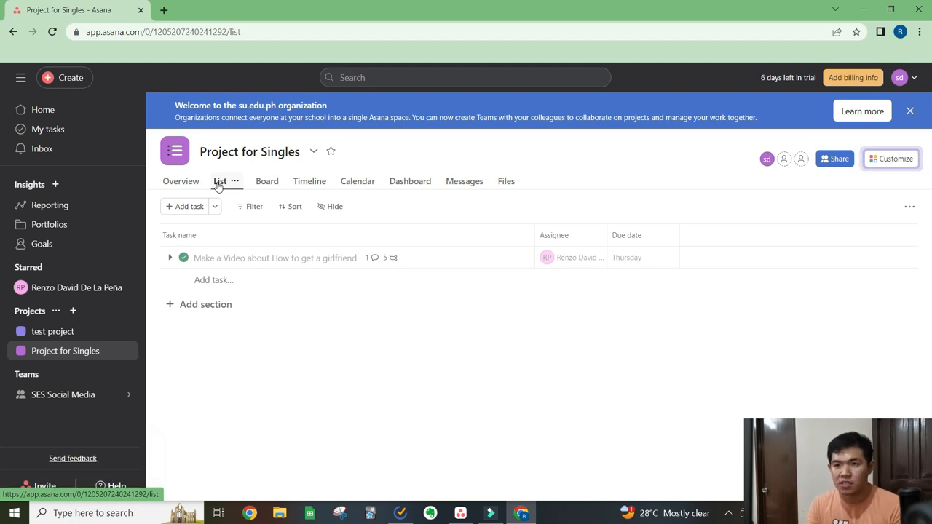
- Review the completed video task's subtasks, both in its details and by expanding and collapsing it in the list
left_click(429, 265)
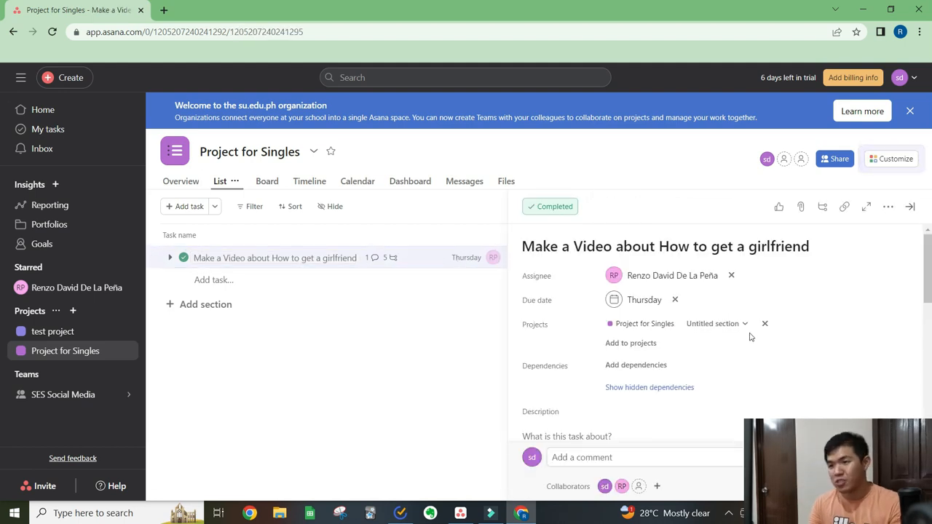
scroll(656, 350, "down", 8)
scroll(607, 316, "up", 2)
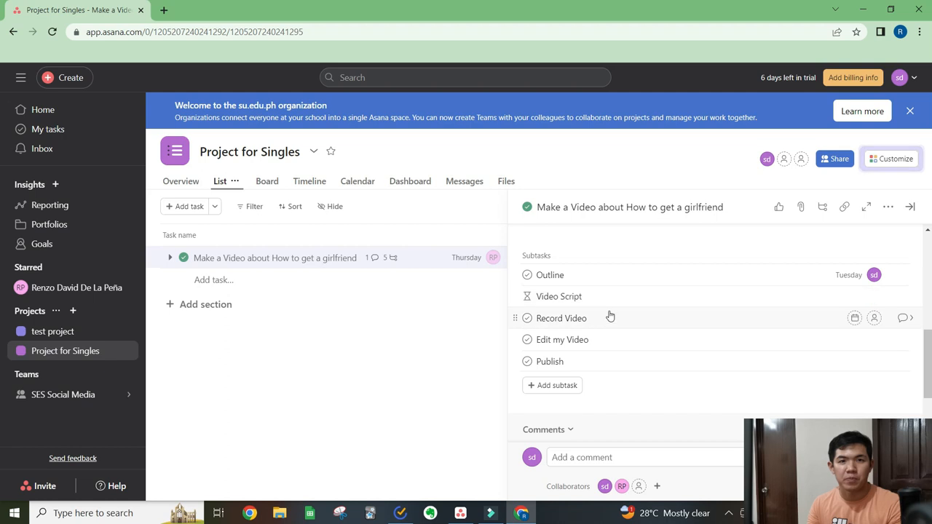
scroll(678, 339, "up", 5)
left_click(911, 210)
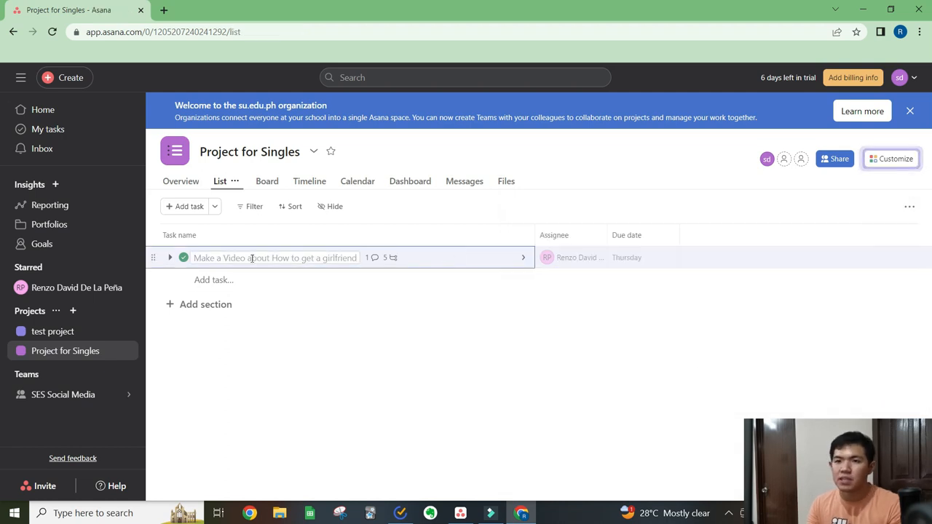
left_click(169, 260)
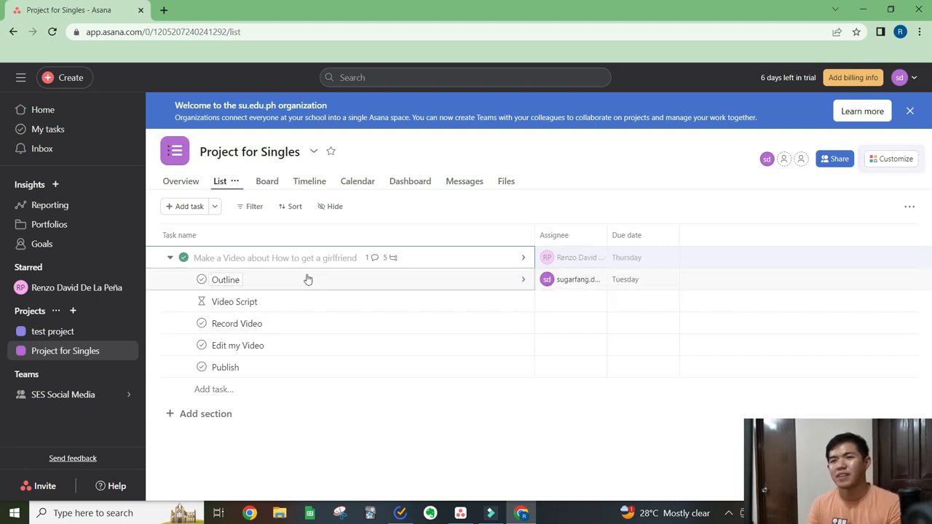
left_click(169, 259)
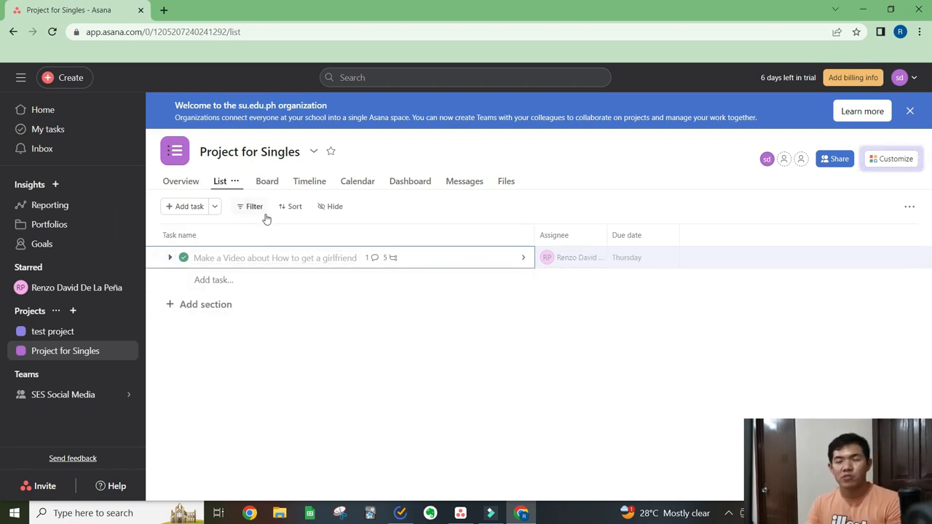
- Switch the project to the Board view and rename the untitled section as "Outline"
left_click(268, 182)
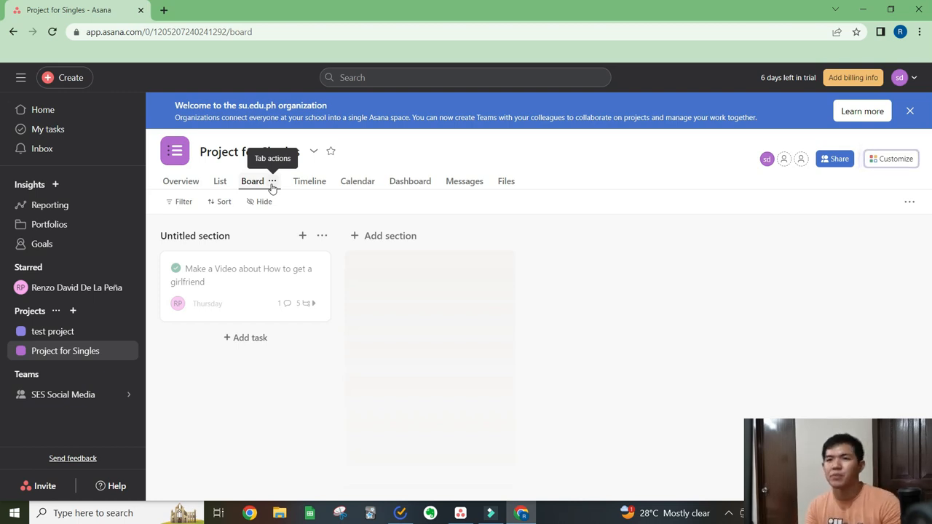
left_click(249, 236)
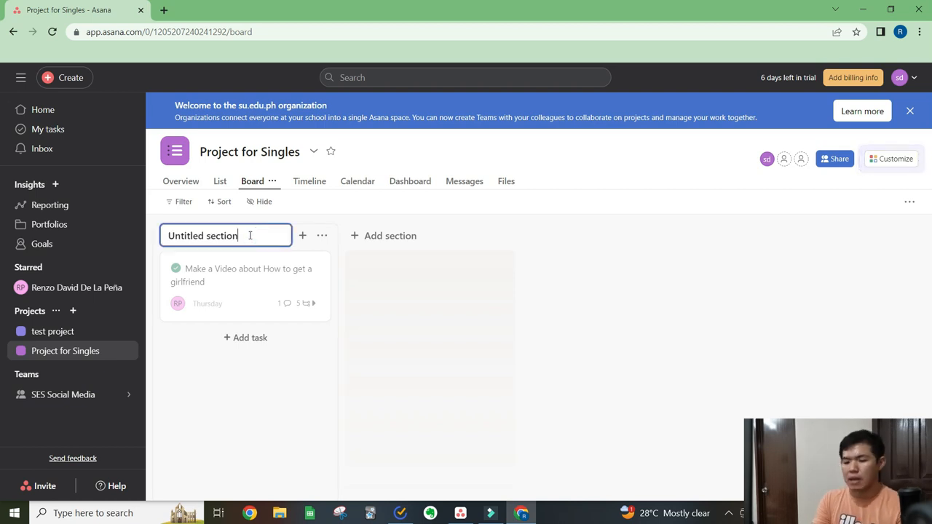
type("Outline")
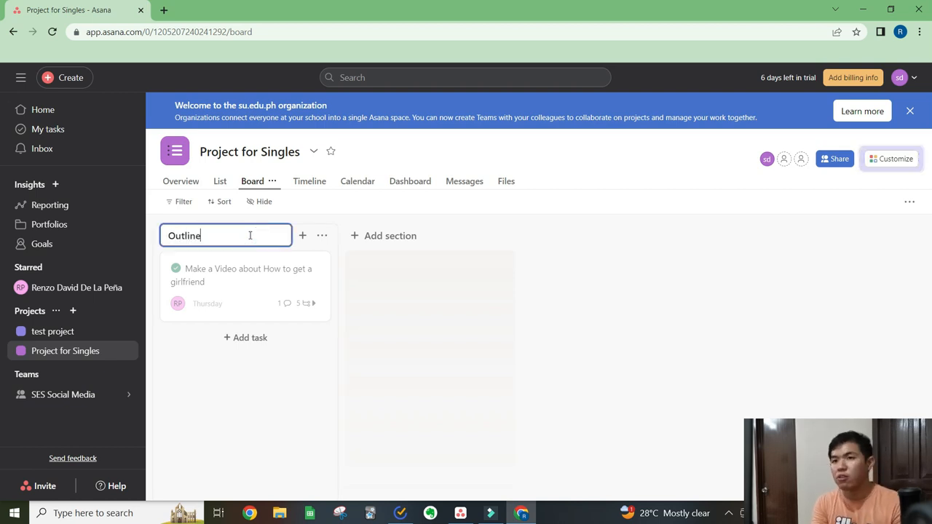
key("Return")
- Add two board sections after Outline, named "Video Script" and "Record Video"
left_click(435, 237)
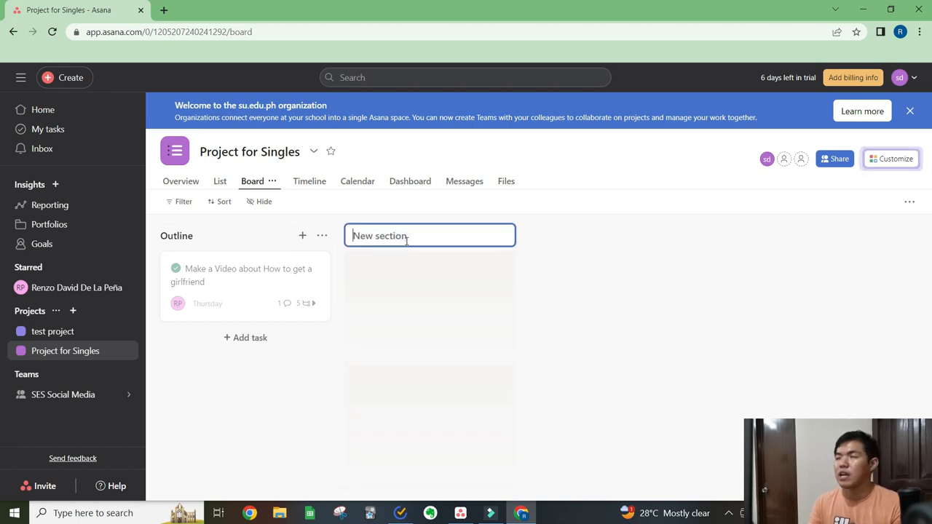
type("V")
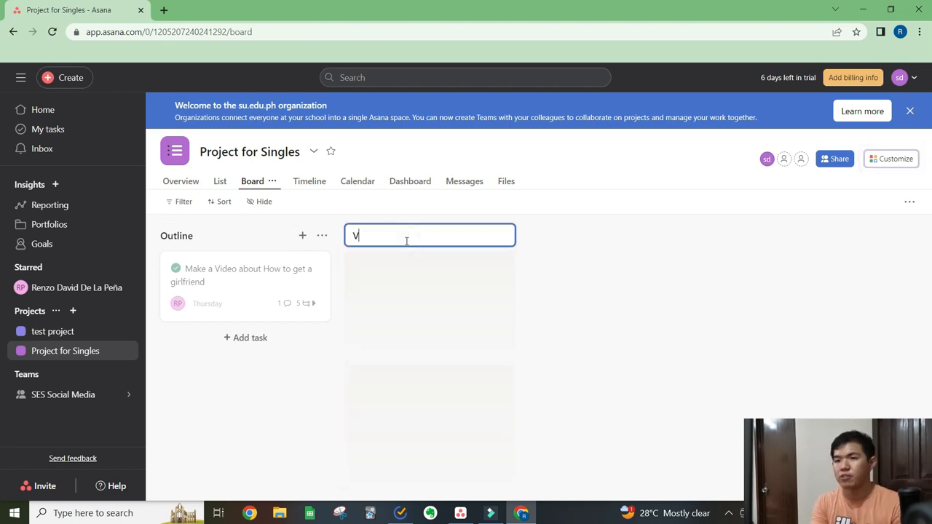
type("ideo Script")
key("Return")
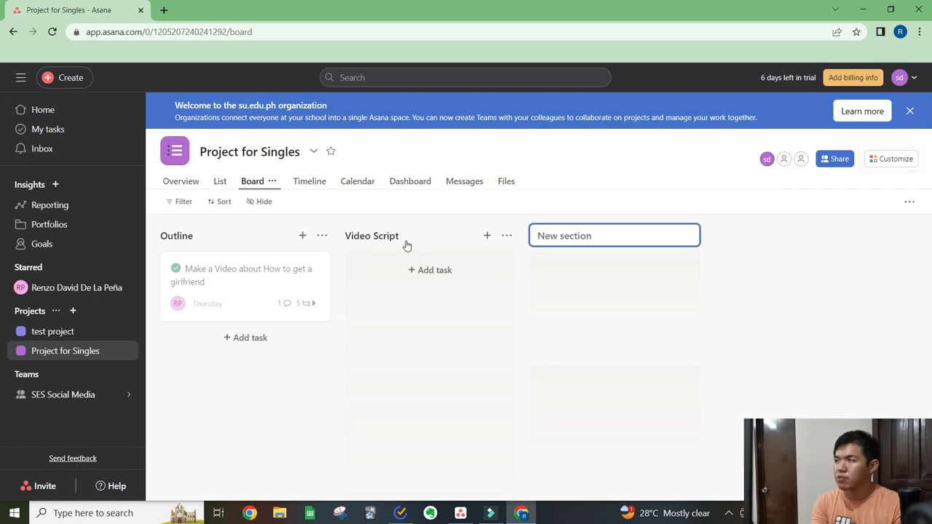
type("Record")
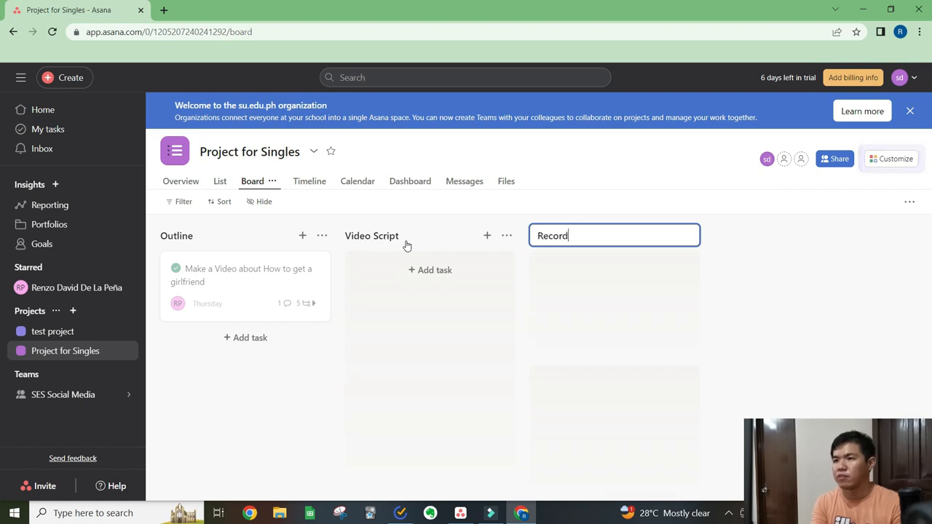
type(" Video")
key("Return")
- Add two more board sections after Record Video, named "Video Edit" and "Publish"
type("Video Edi")
type("t")
key("Return")
type("Publish")
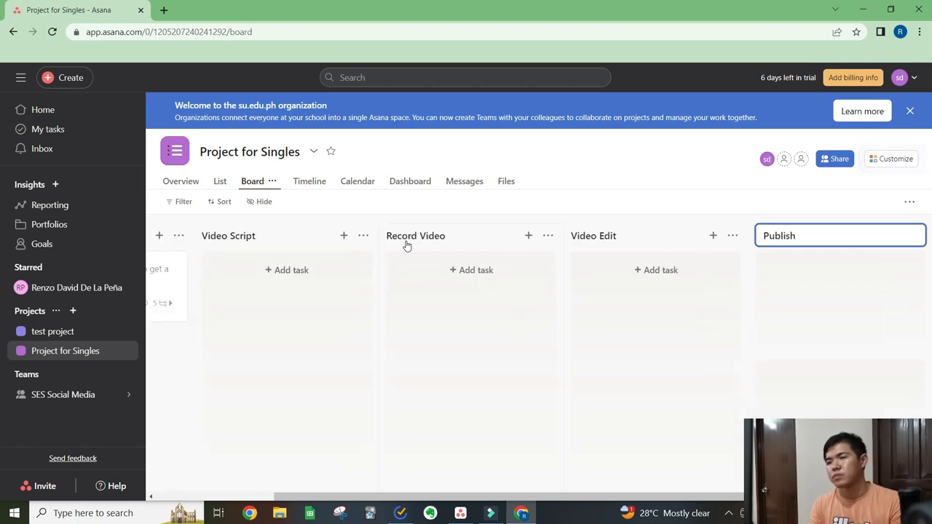
scroll(431, 254, "left", 2)
left_click(597, 179)
scroll(370, 305, "left", 5)
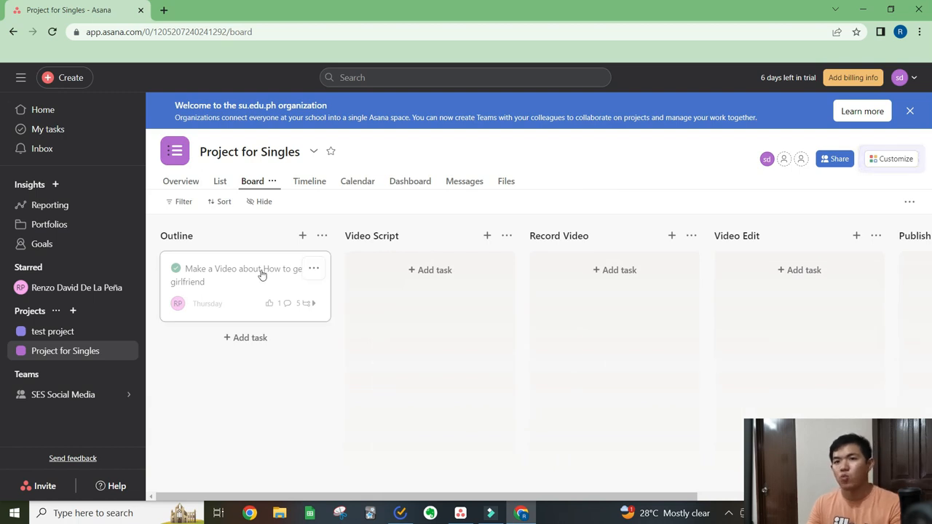
- Move the video task card from the Outline section to Record Video and on to Video Edit
left_click_drag(249, 272, 603, 282)
left_click_drag(590, 323, 787, 282)
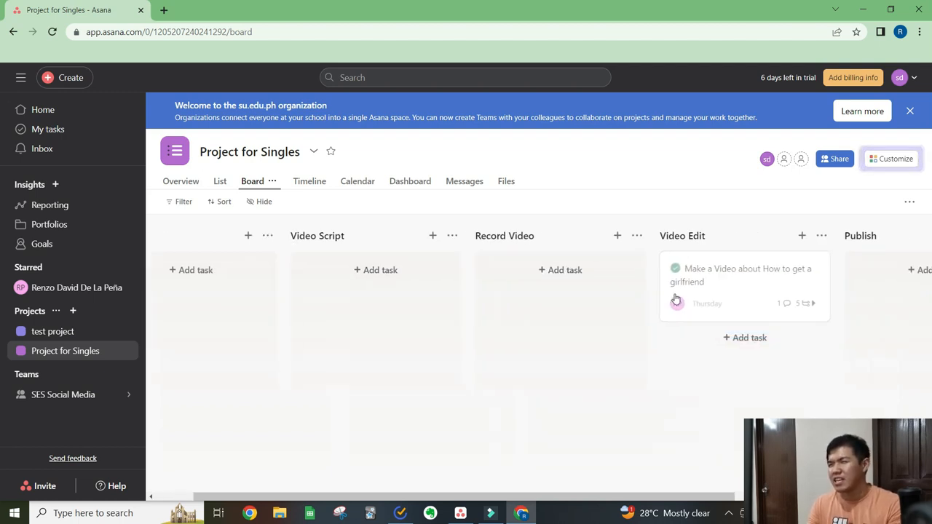
scroll(670, 277, "right", 3)
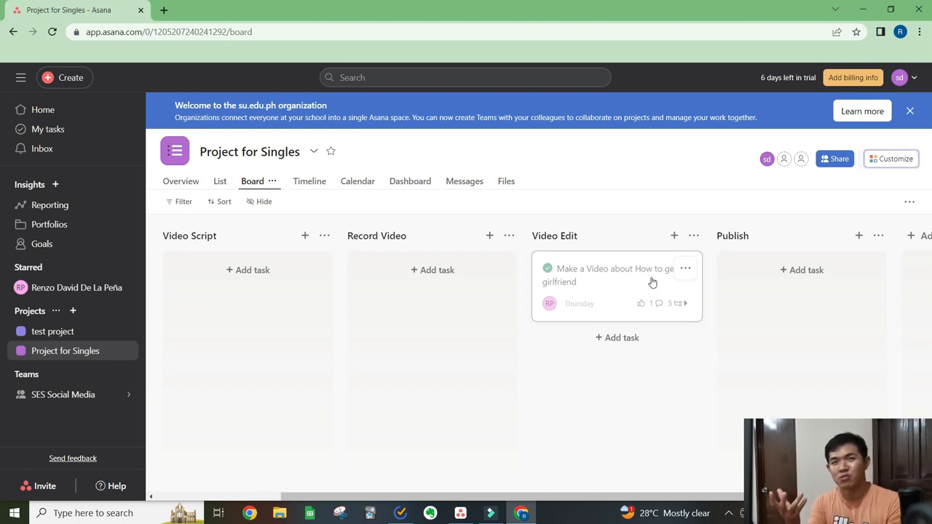
- Open the video task from the Video Edit section, review its subtasks, and close its details
left_click(627, 278)
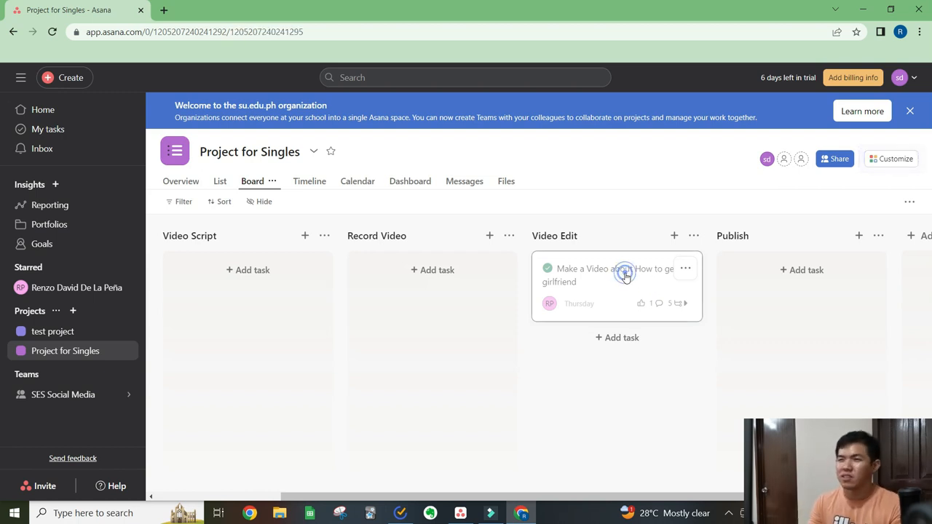
scroll(670, 367, "down", 5)
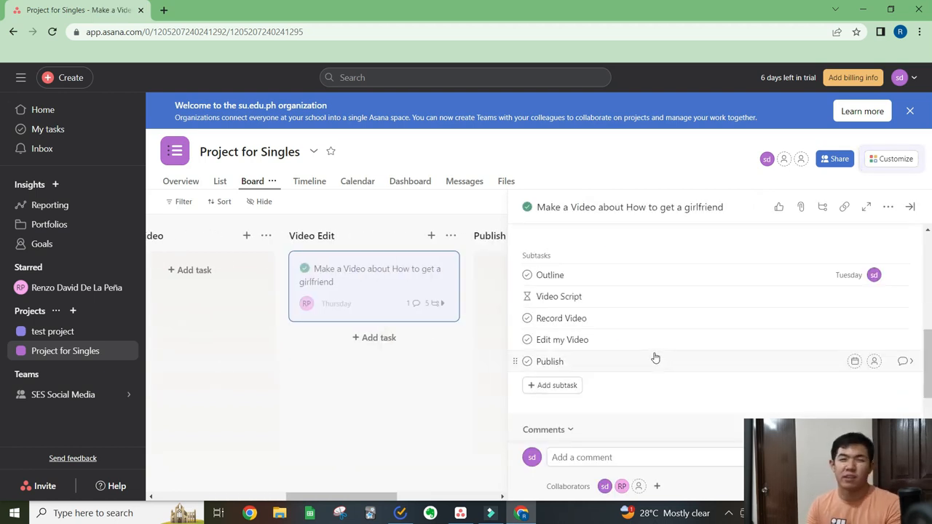
left_click(474, 211)
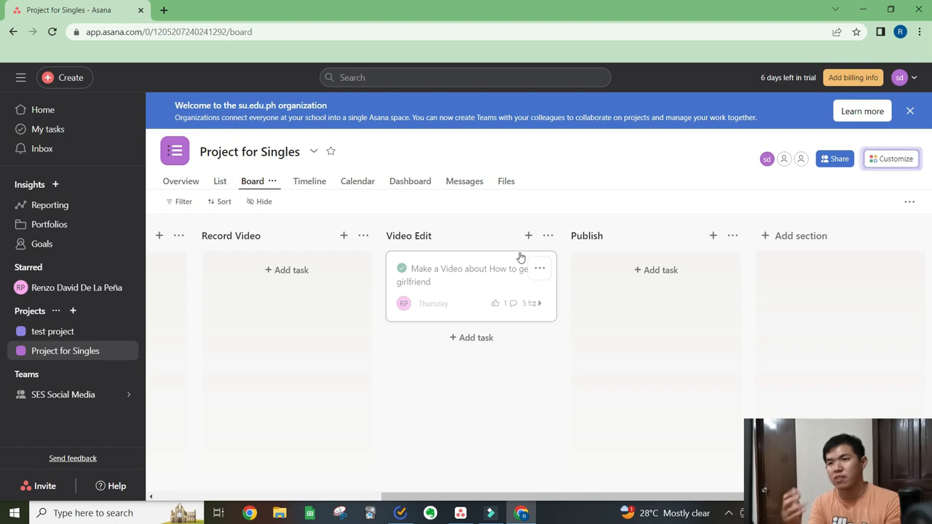